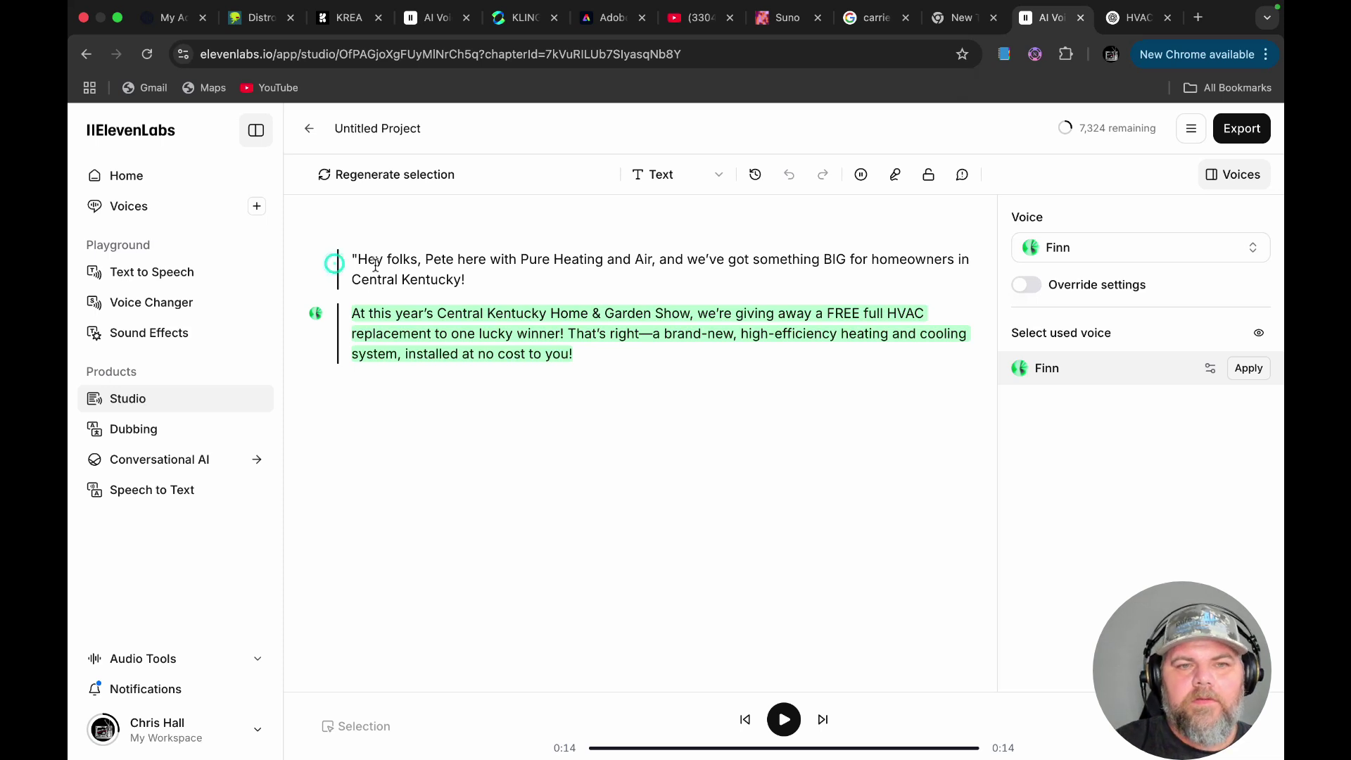
- Play back both script paragraphs to hear the current Finn voiceover
drag(356, 263, 625, 398)
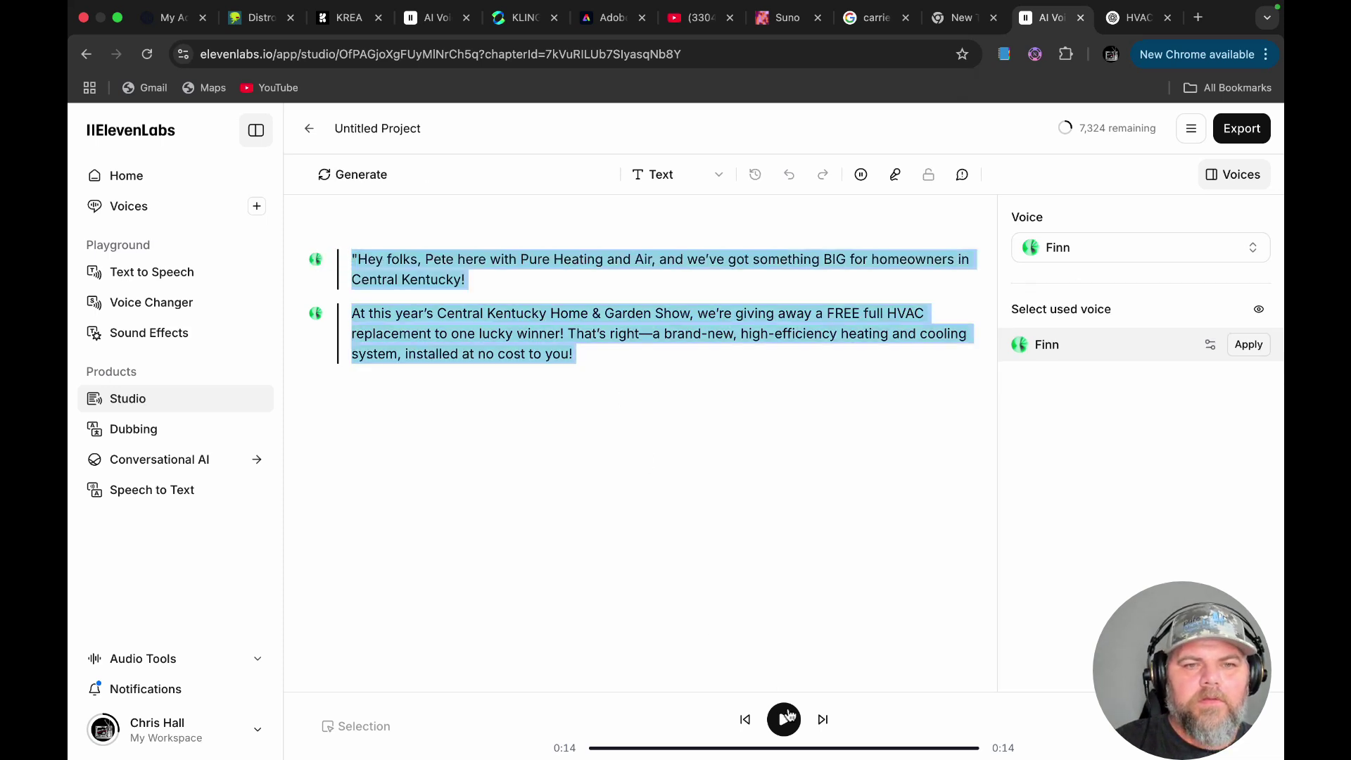
click(787, 719)
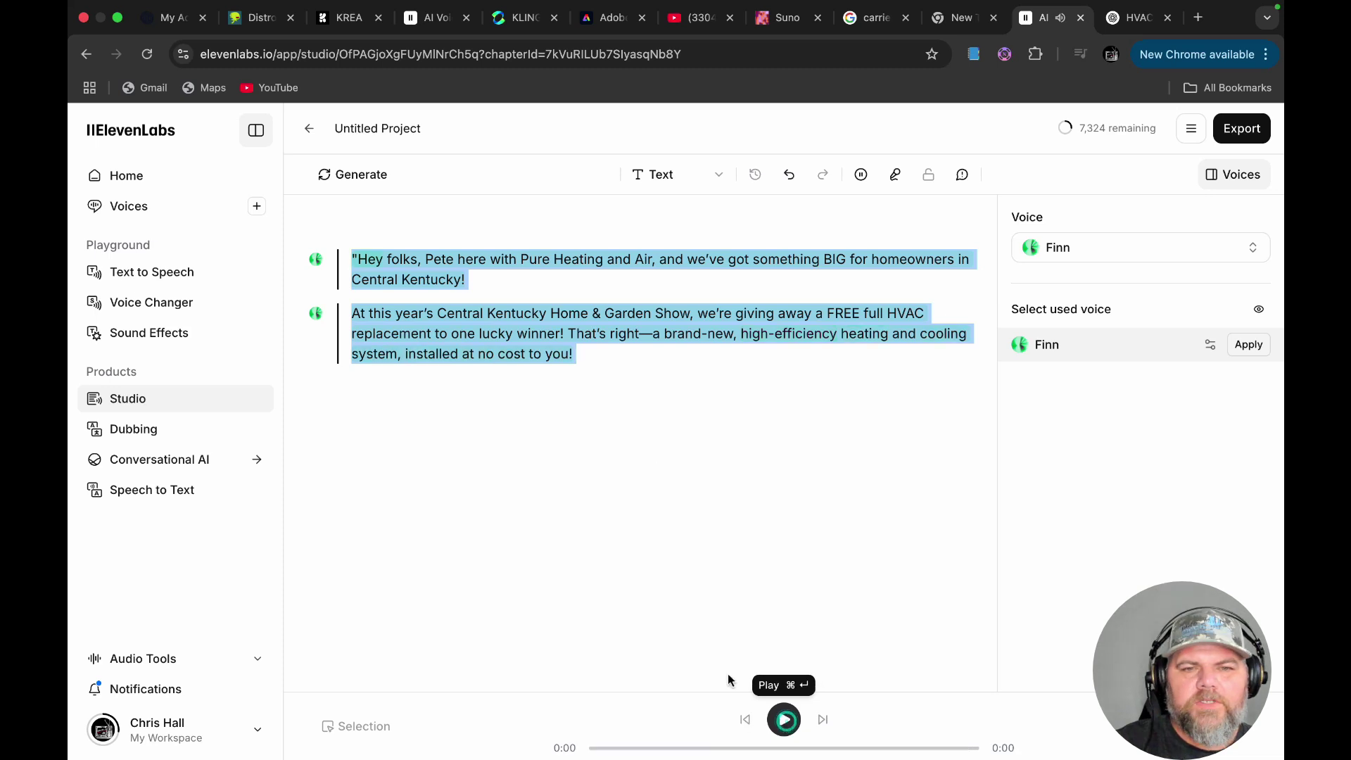
click(640, 468)
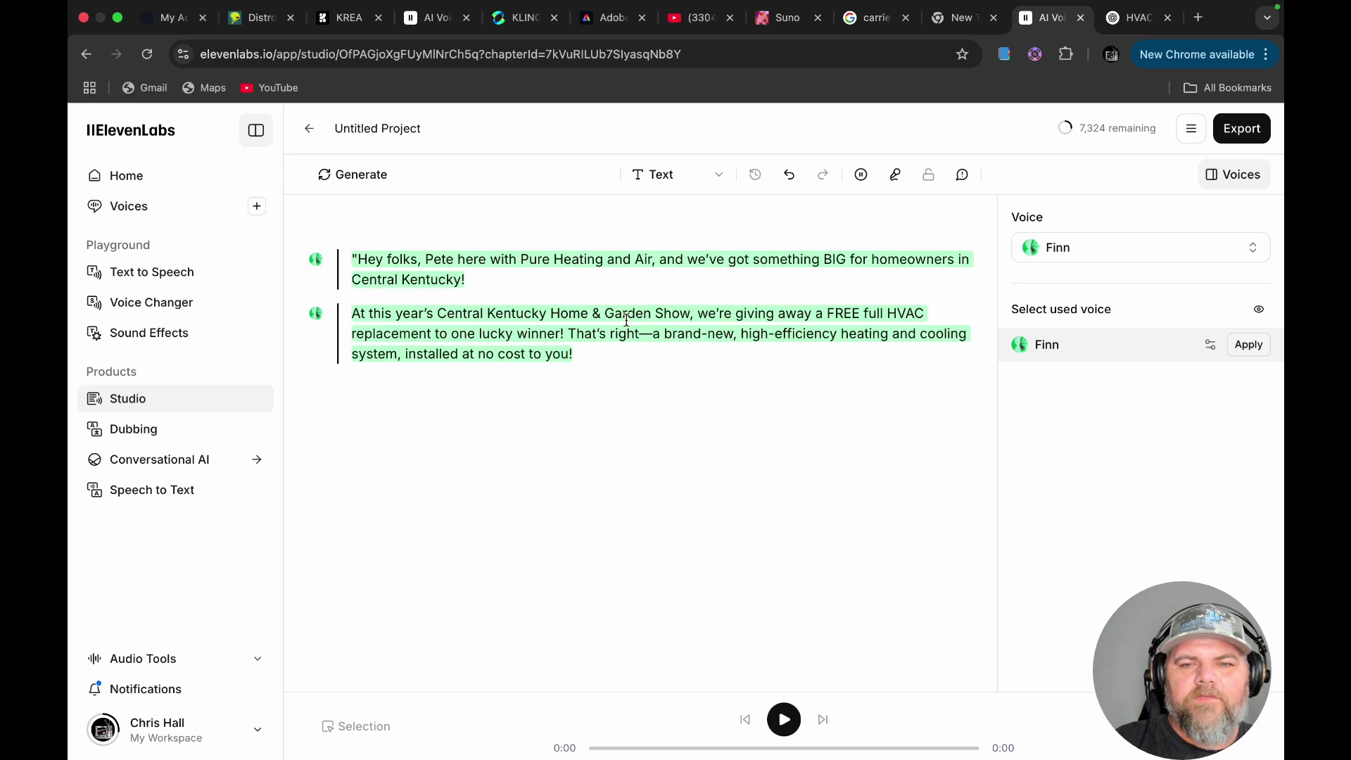
- Insert the word "system" after "replacement" in the second paragraph
click(622, 354)
click(581, 388)
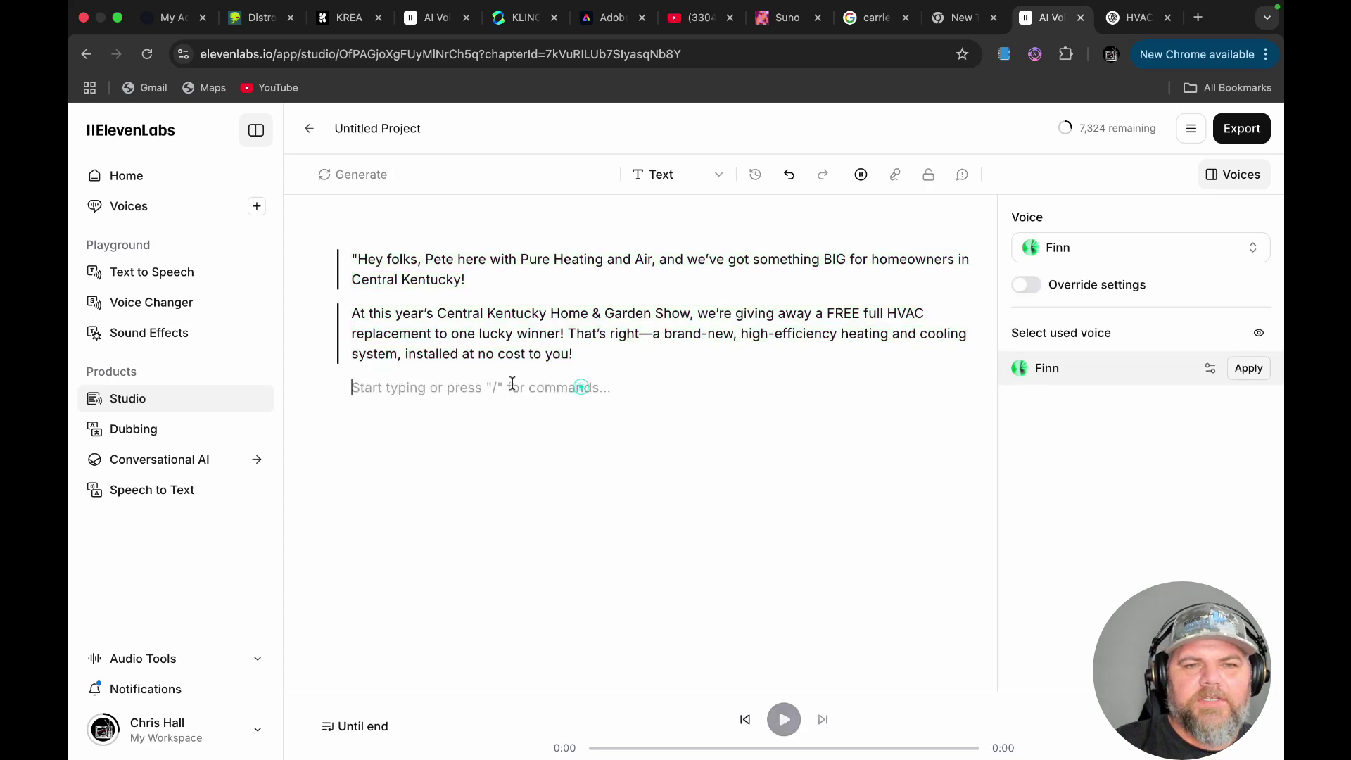
click(434, 337)
text(S)
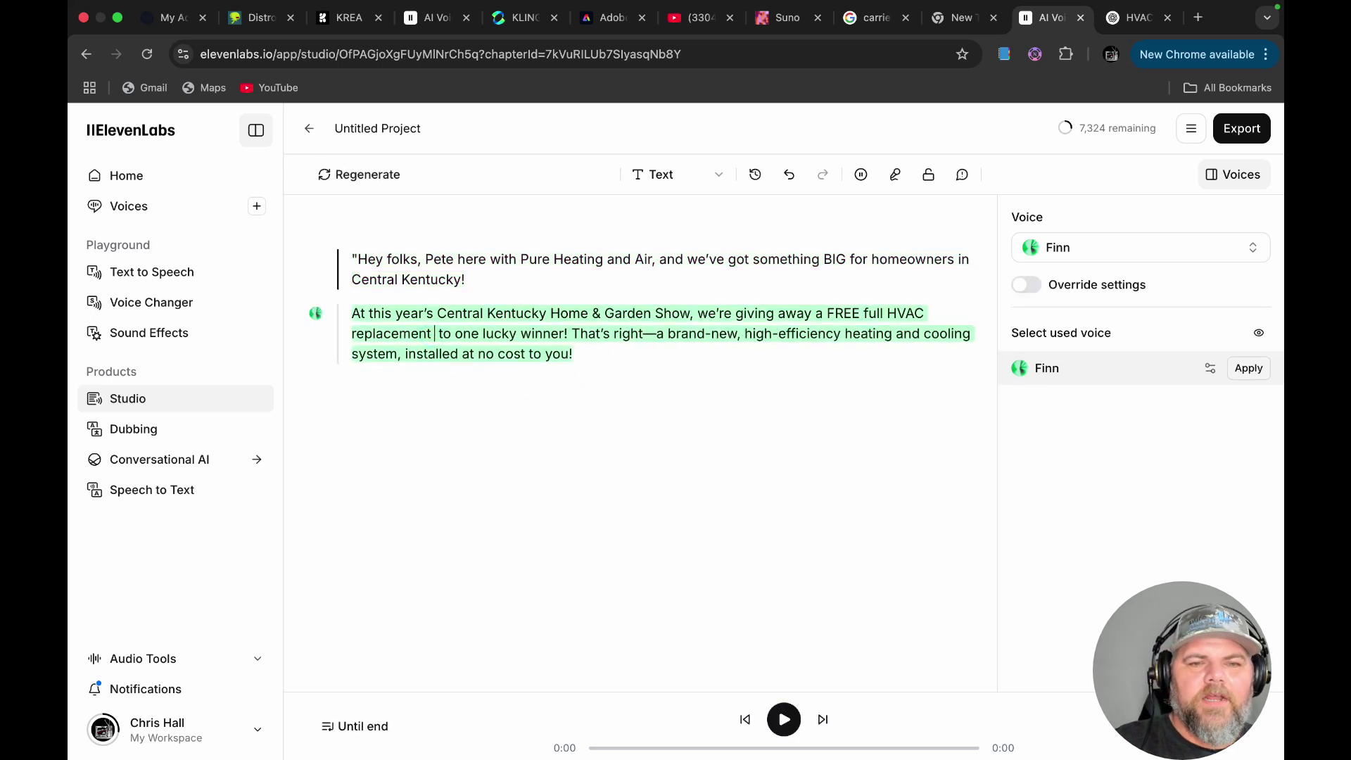
key(BackSpace)
text(syste)
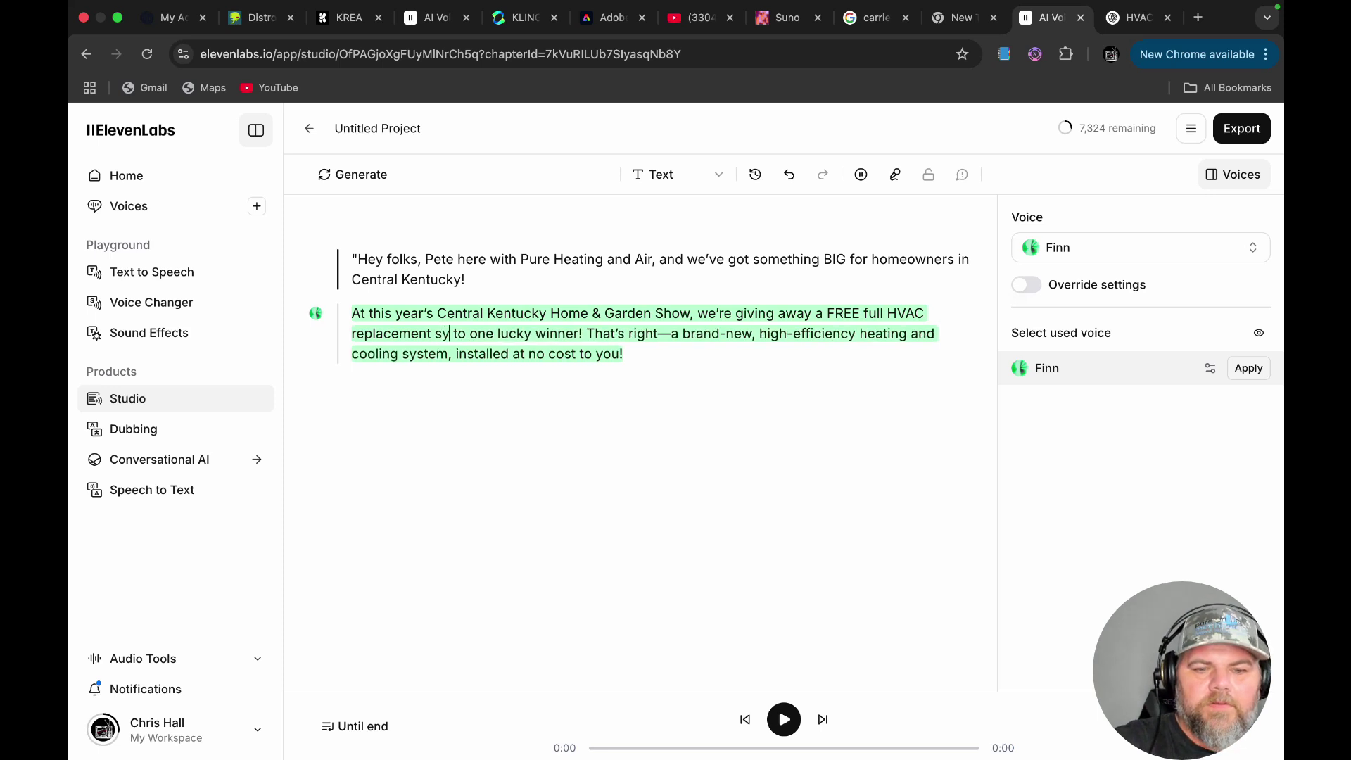
text(m)
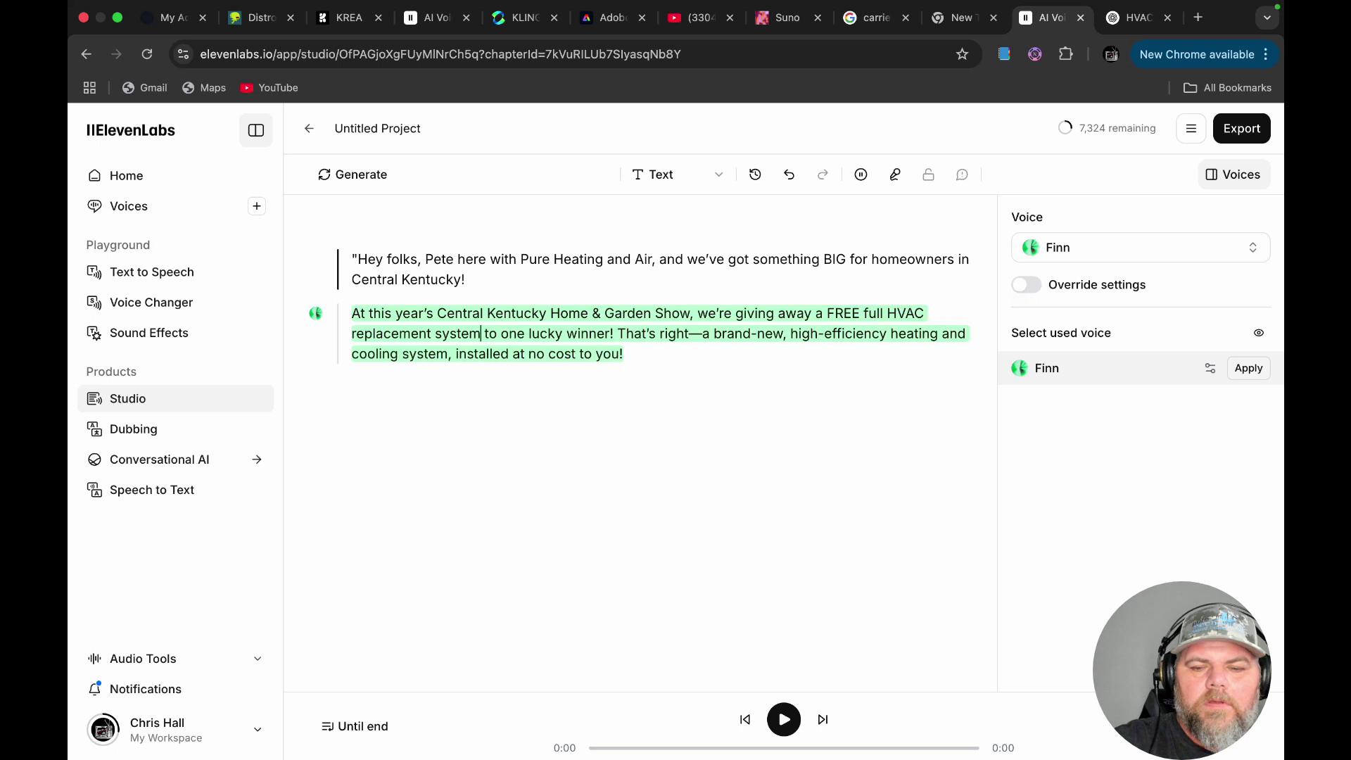
click(673, 360)
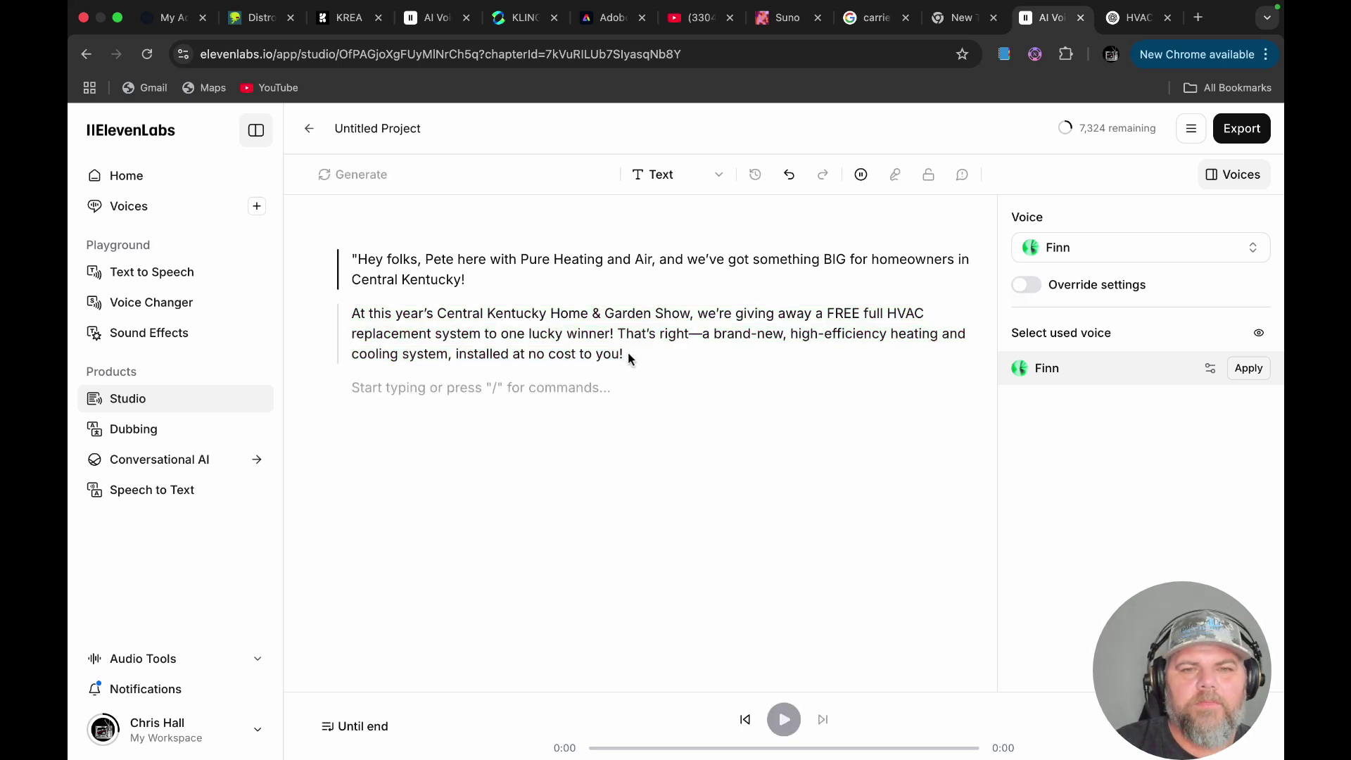
- Open voice direction recording for both paragraphs and choose ZeroBandwidth (0b0f:2035) as the microphone
drag(643, 354, 350, 260)
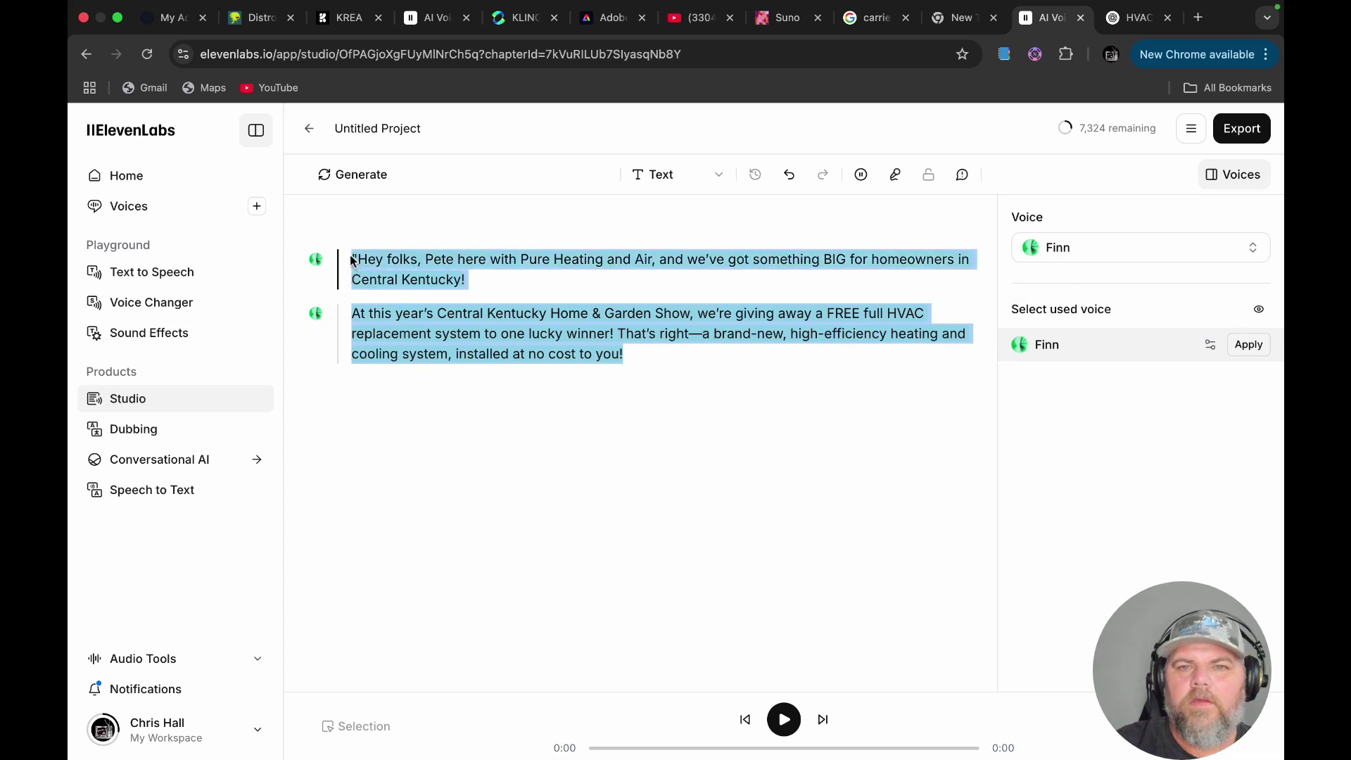
click(897, 176)
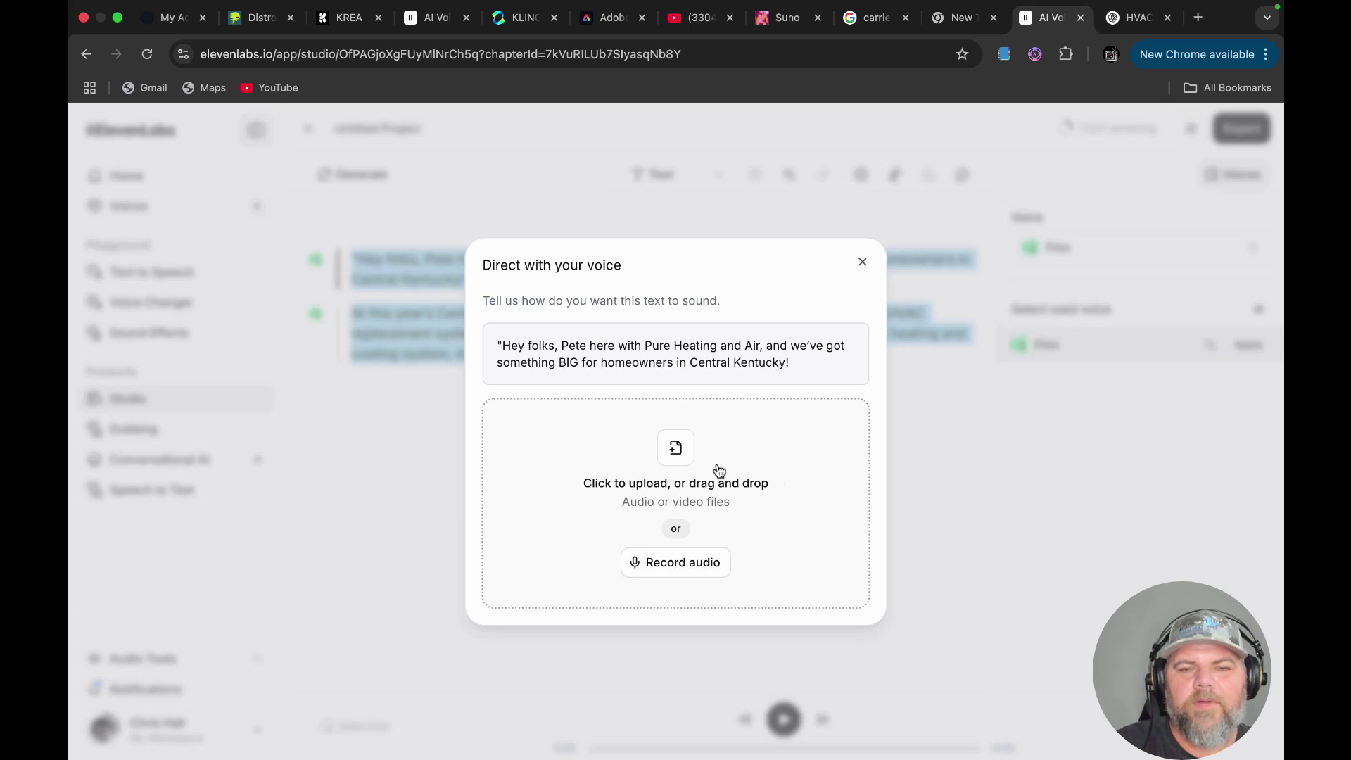
click(672, 567)
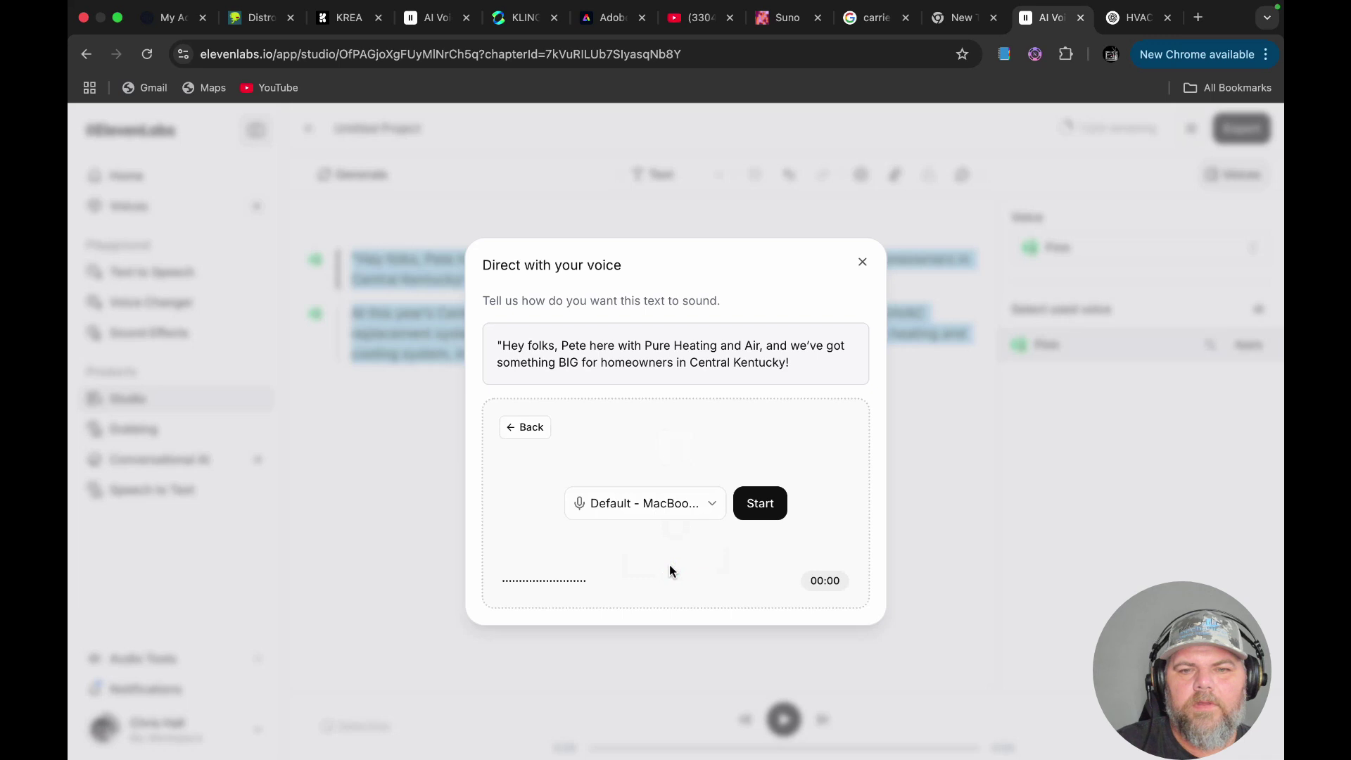
click(709, 504)
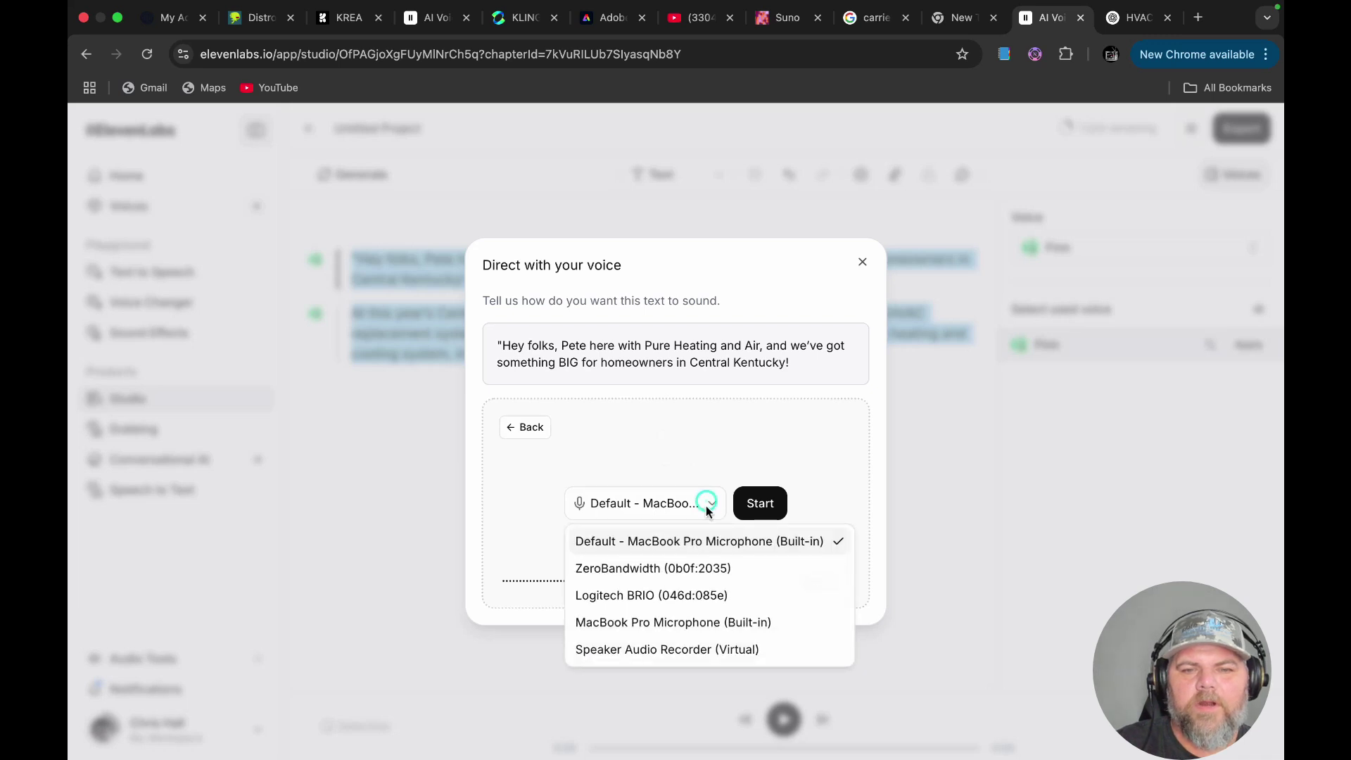
click(702, 571)
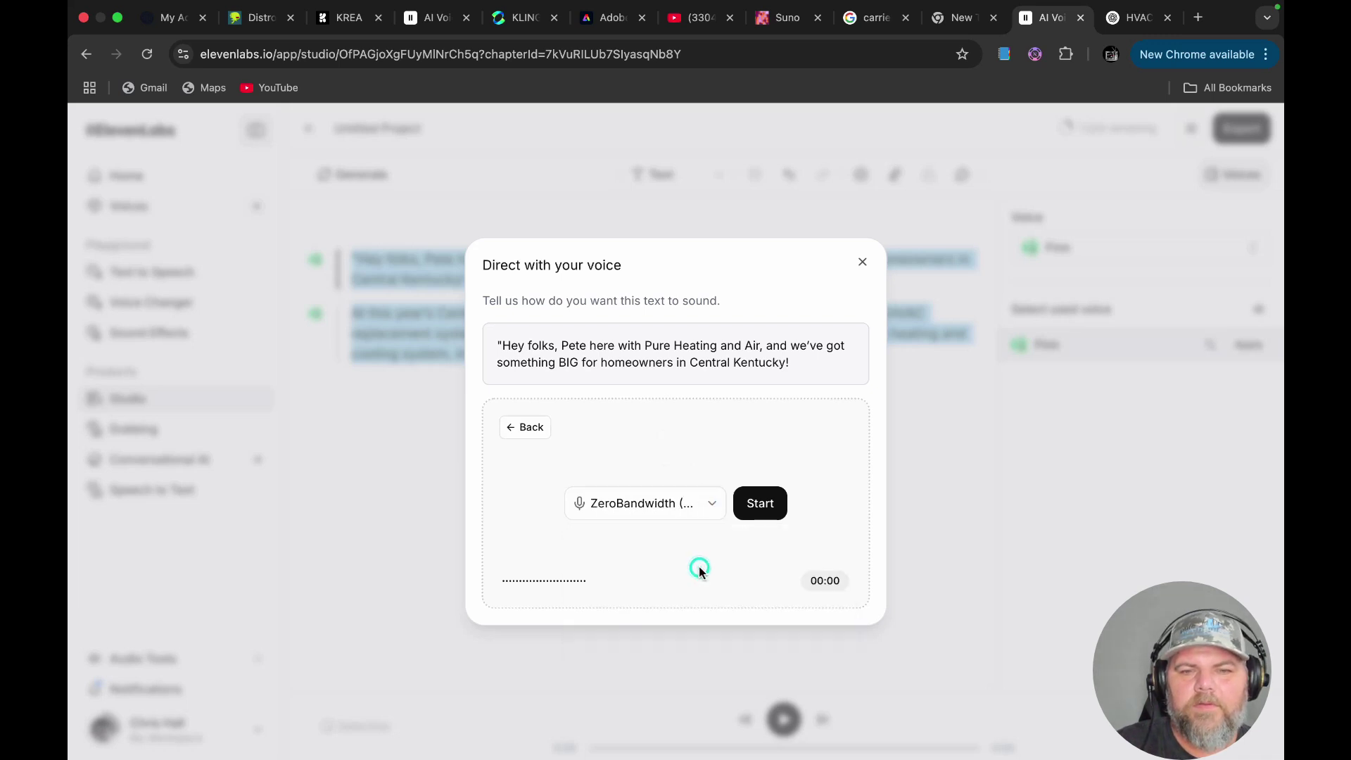
- Record a spoken take of the opening line and generate directed speech for both selected paragraphs from it
click(770, 505)
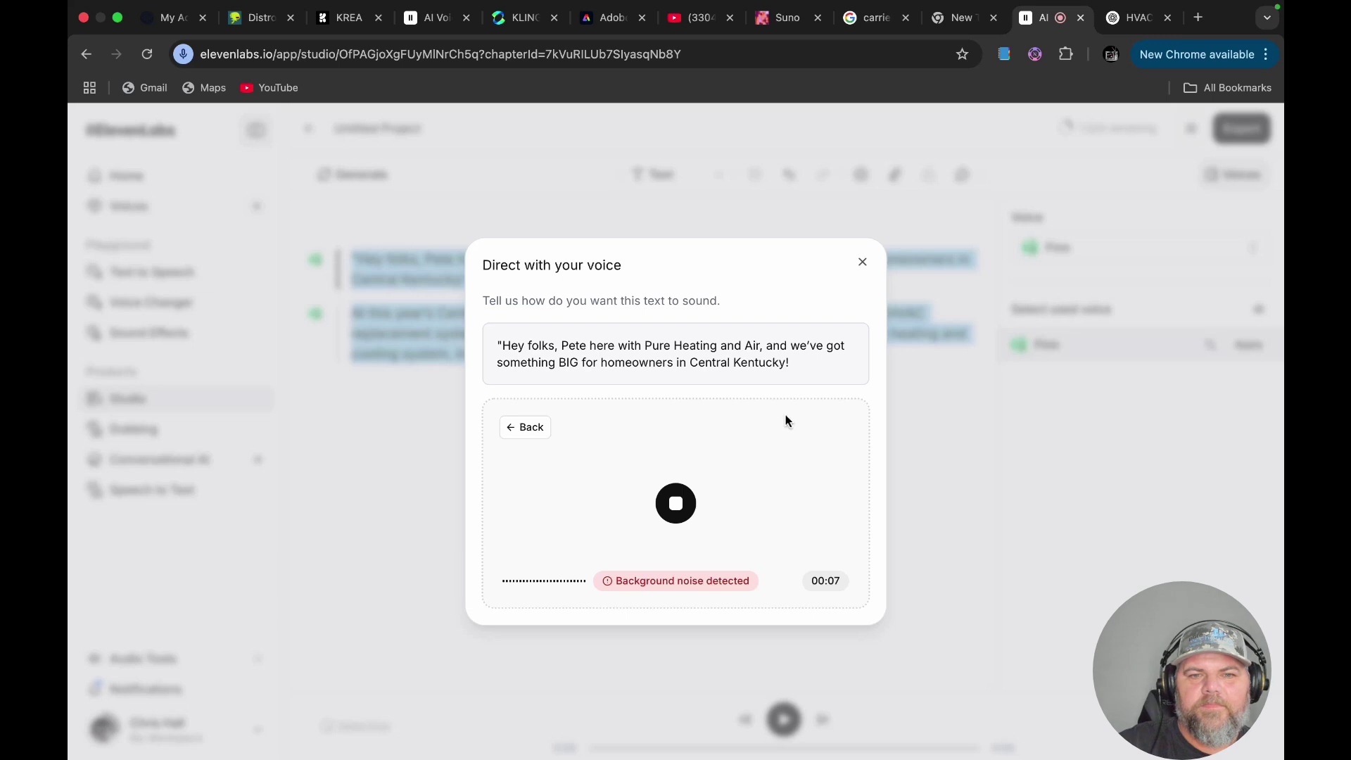
click(682, 502)
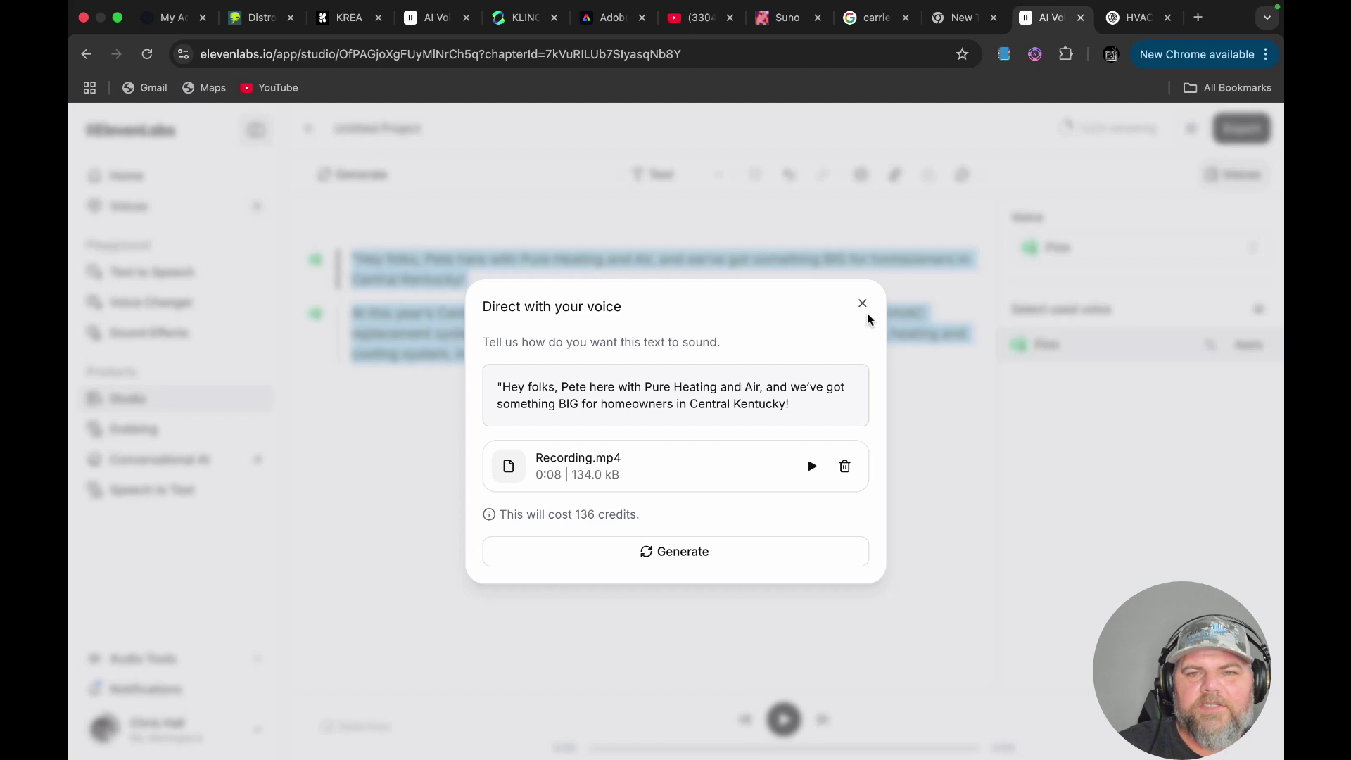
click(690, 561)
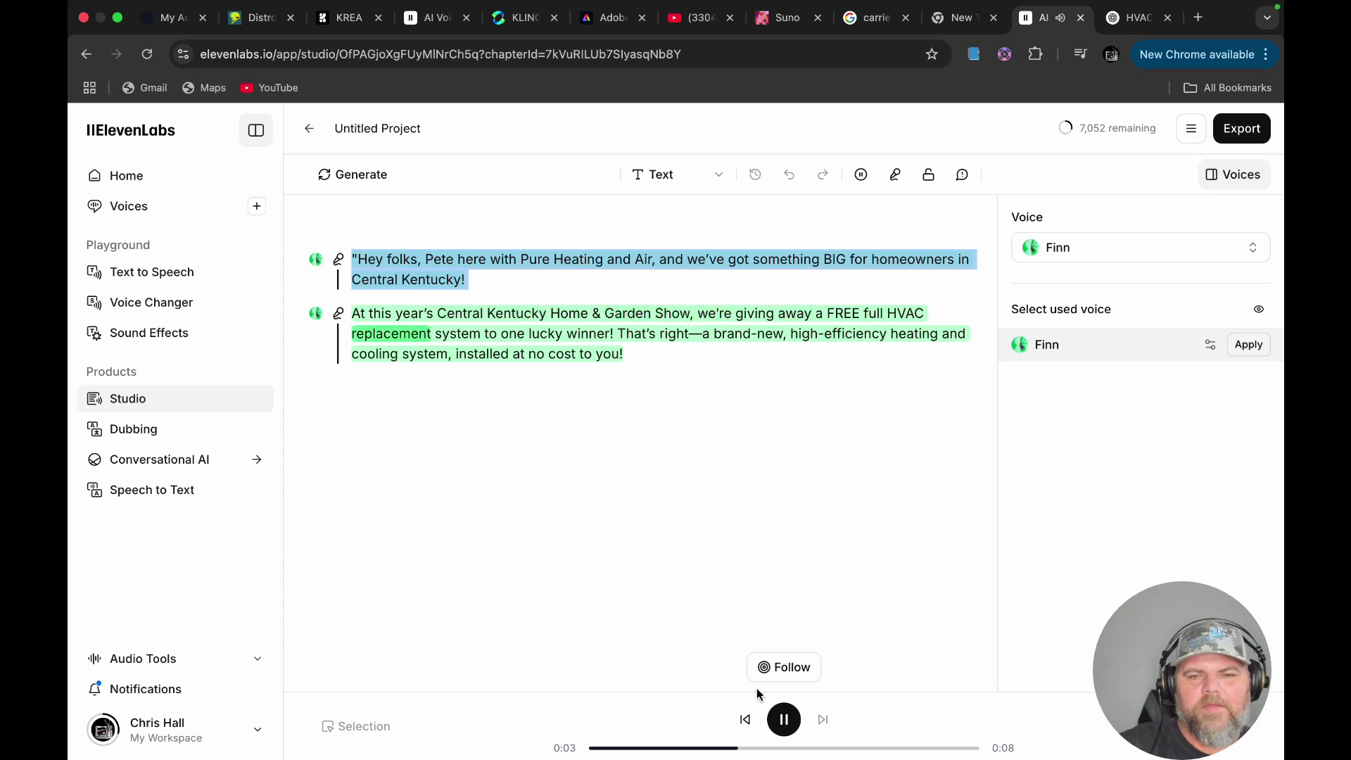
click(783, 719)
click(726, 388)
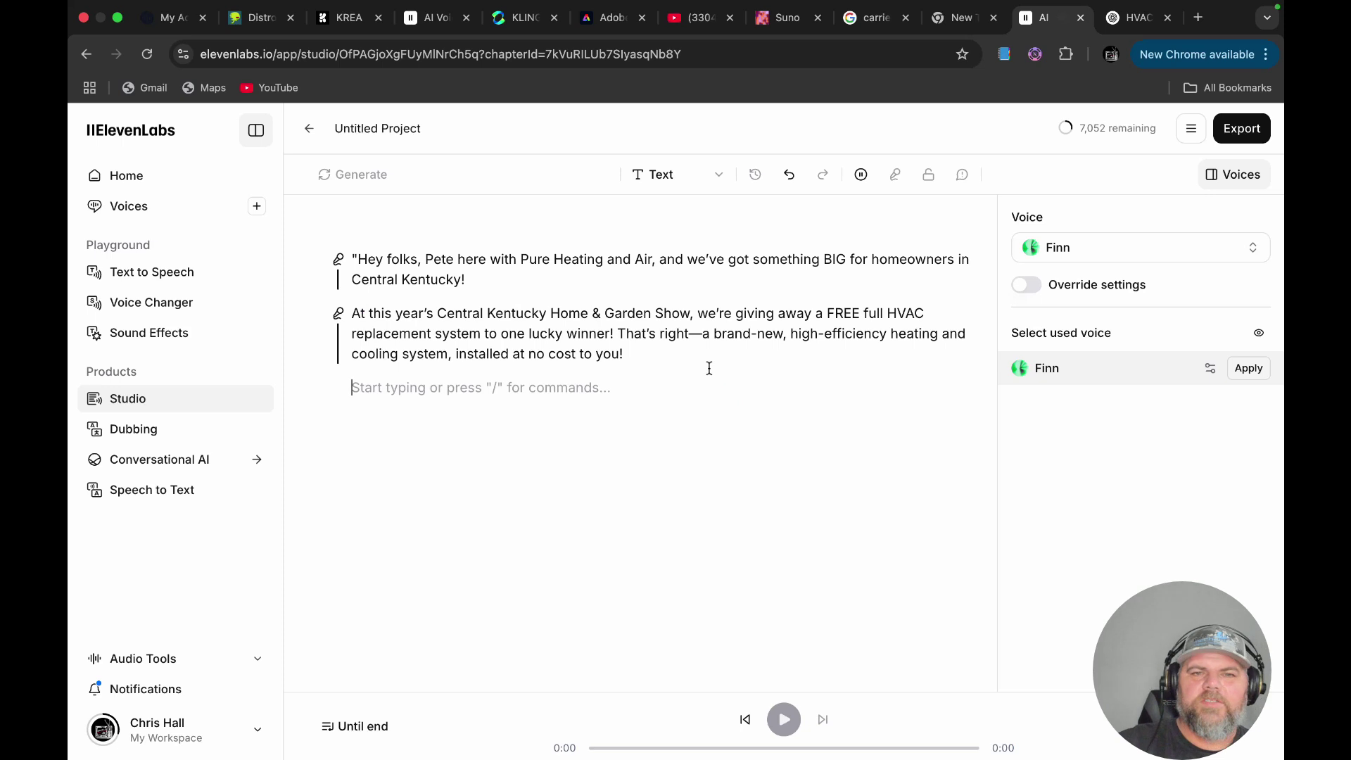
- Open voice direction recording for the second paragraph only, with ZeroBandwidth (0b0f:2035) as the microphone
drag(659, 361, 351, 313)
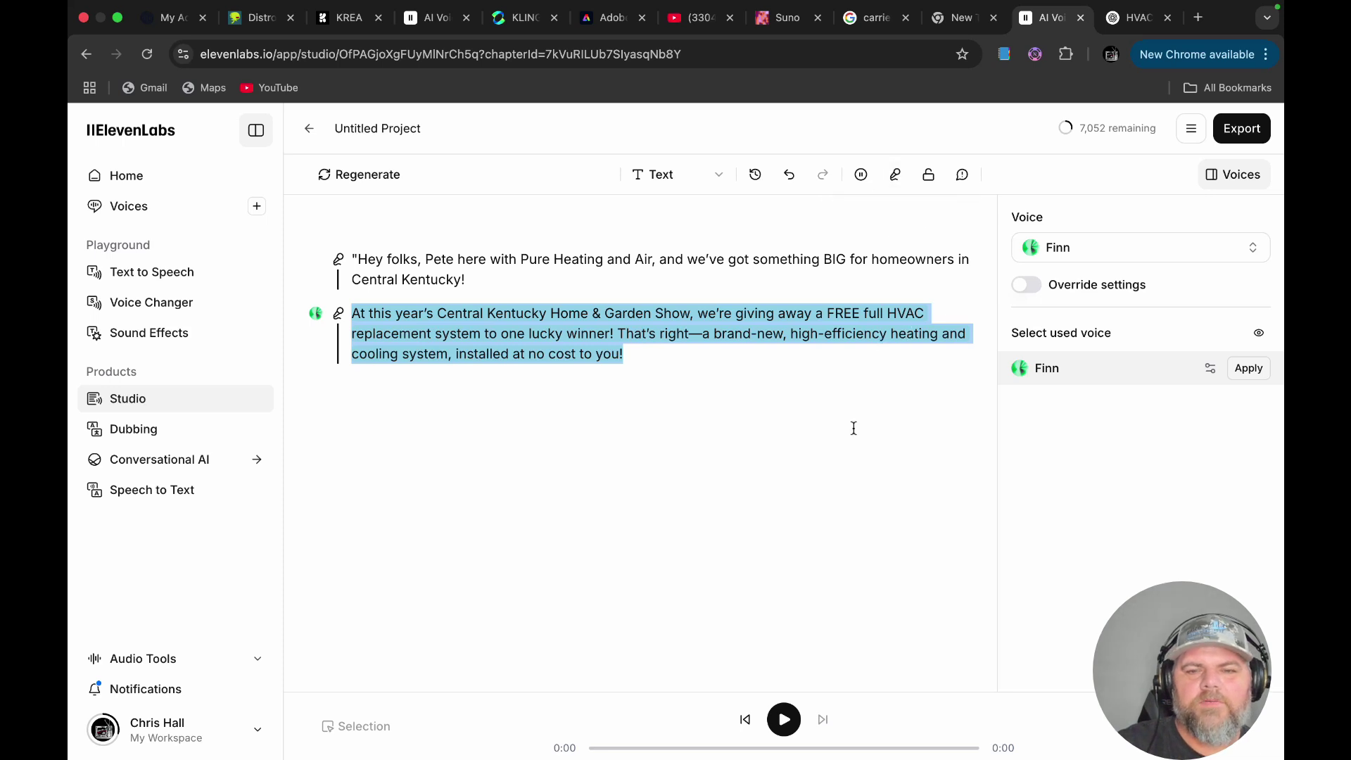
click(897, 175)
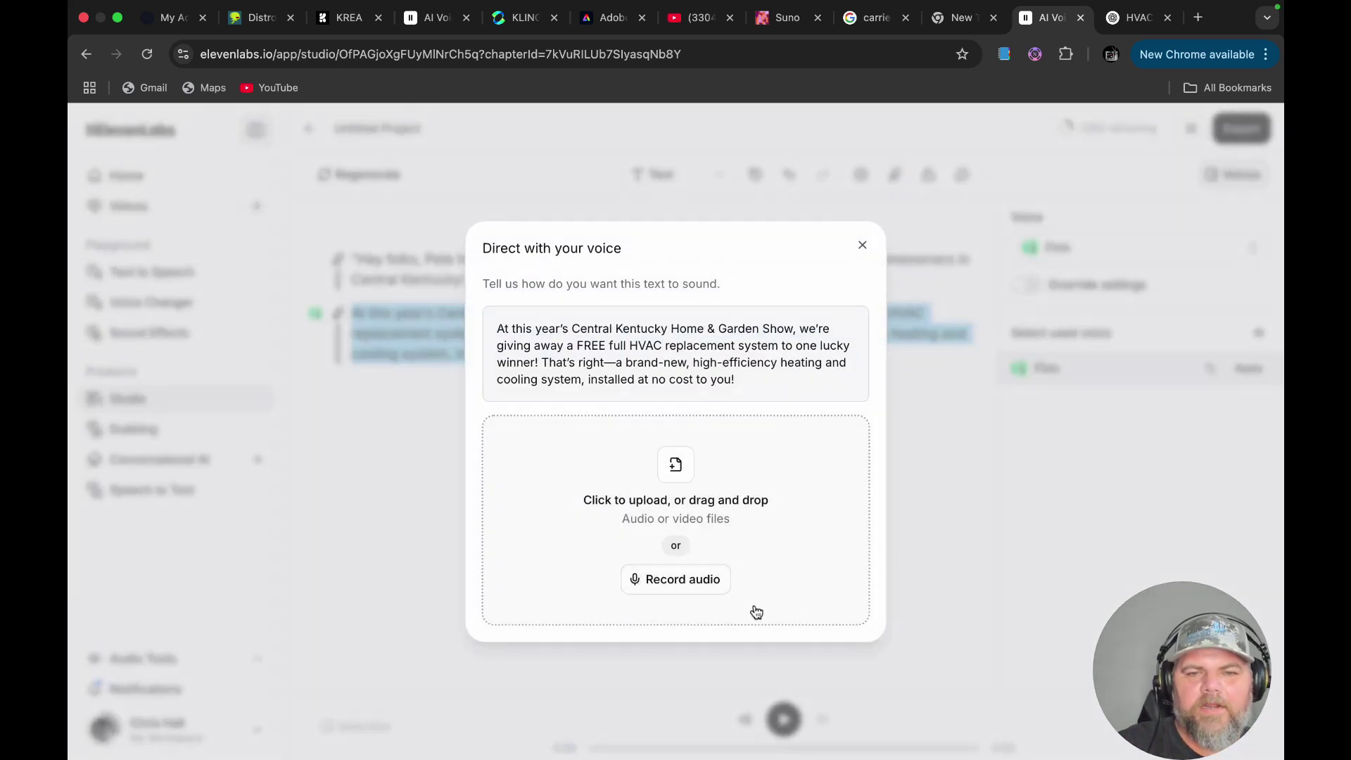
click(704, 584)
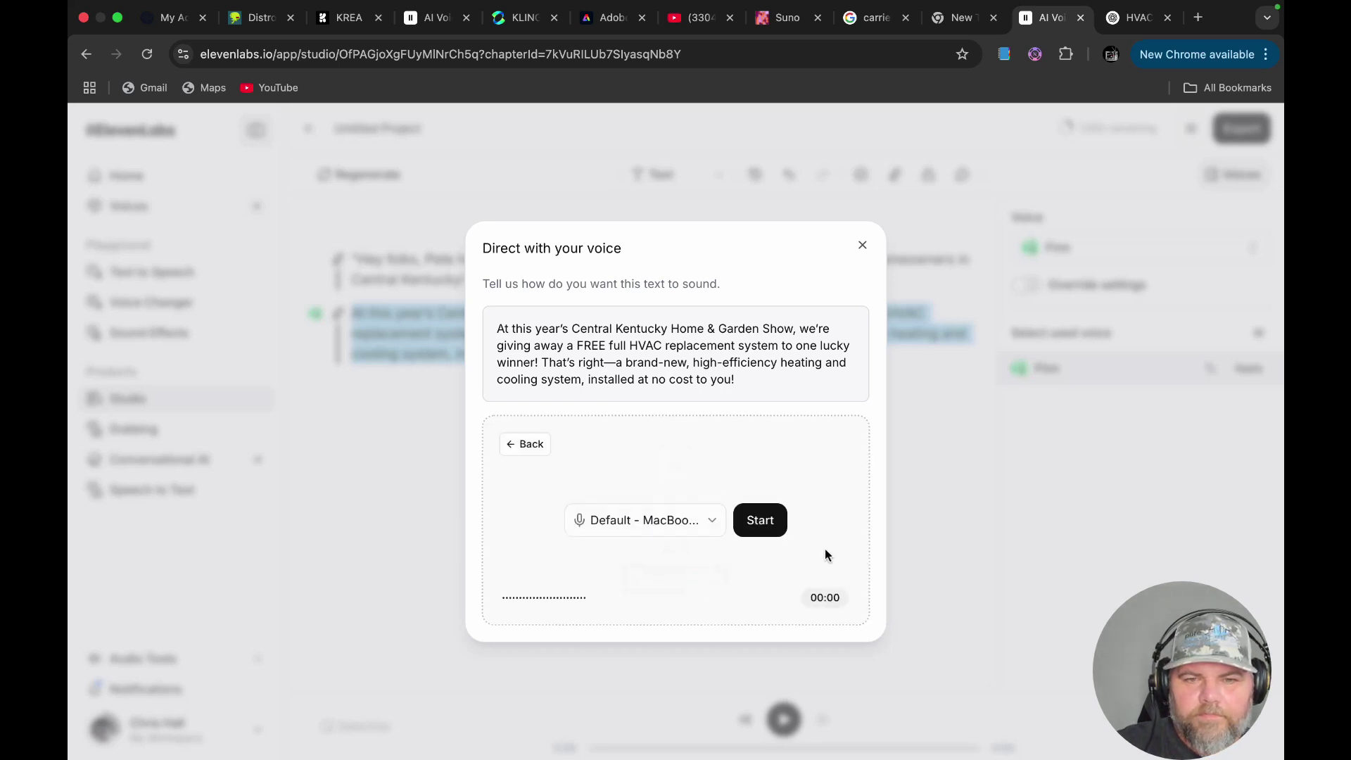
click(712, 520)
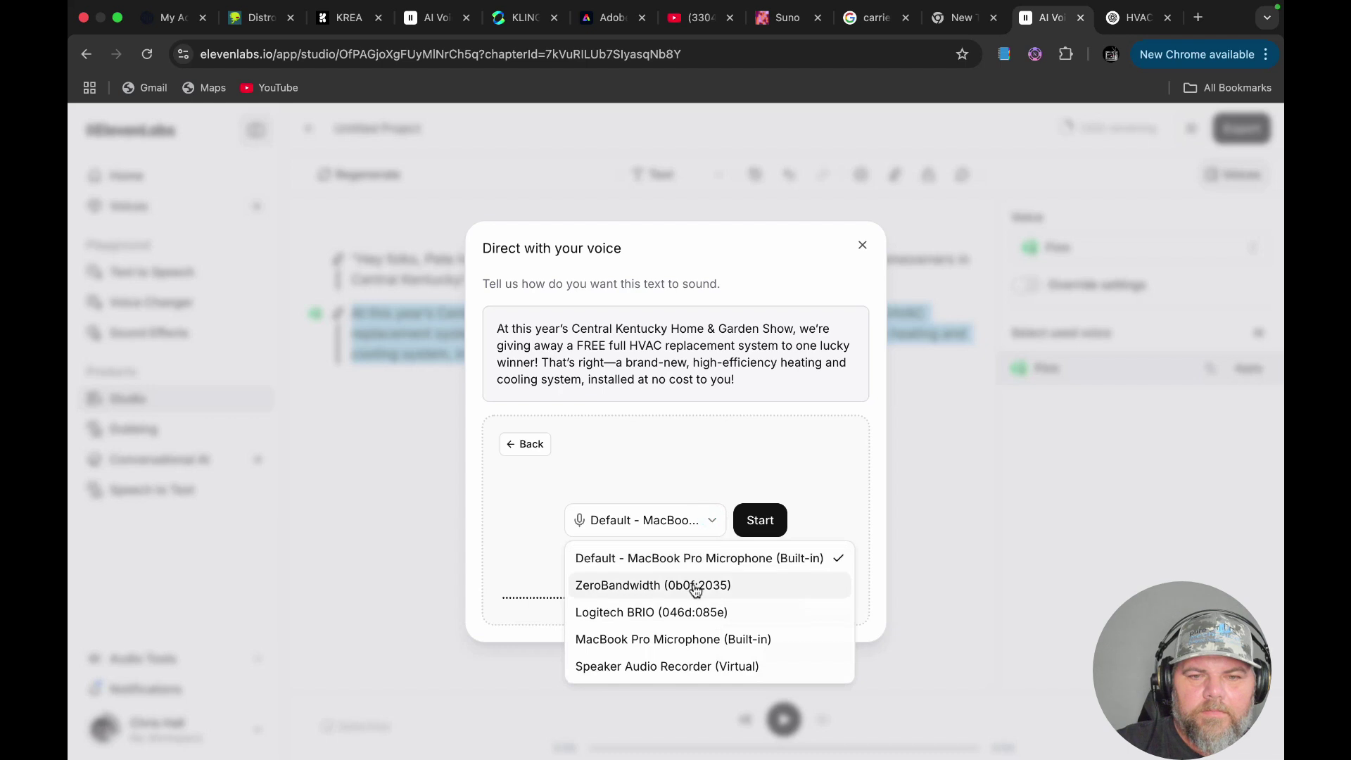
click(694, 585)
- Record a spoken take of the second paragraph, about 14 seconds long, and generate its speech from it
click(768, 528)
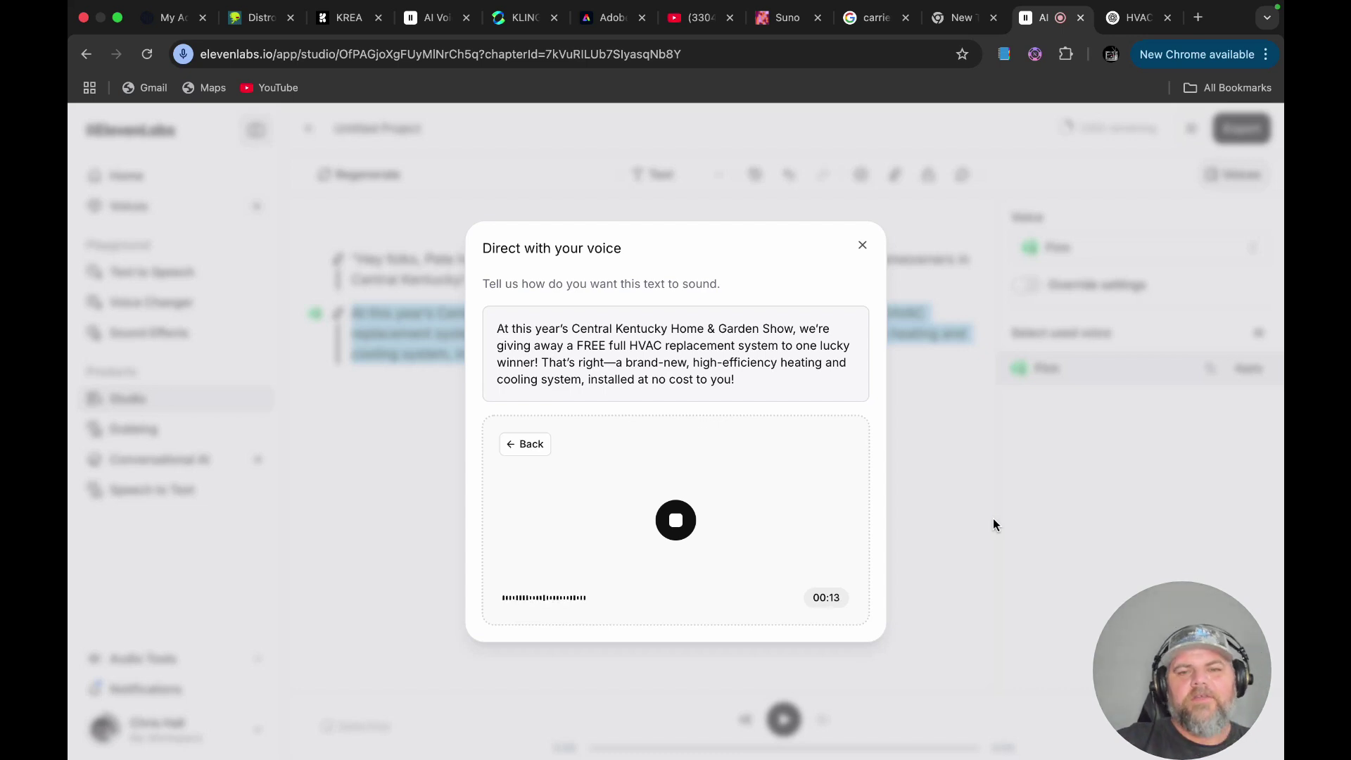
click(677, 520)
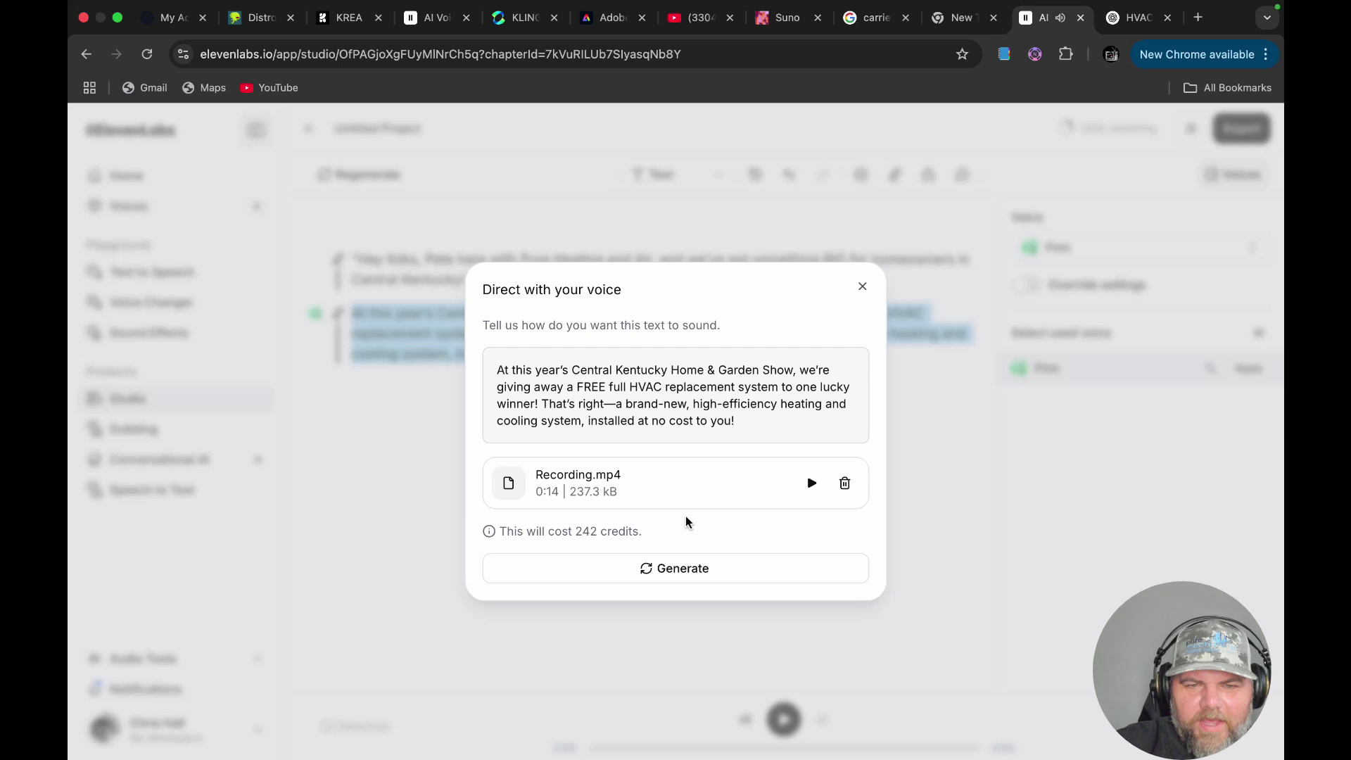
click(689, 569)
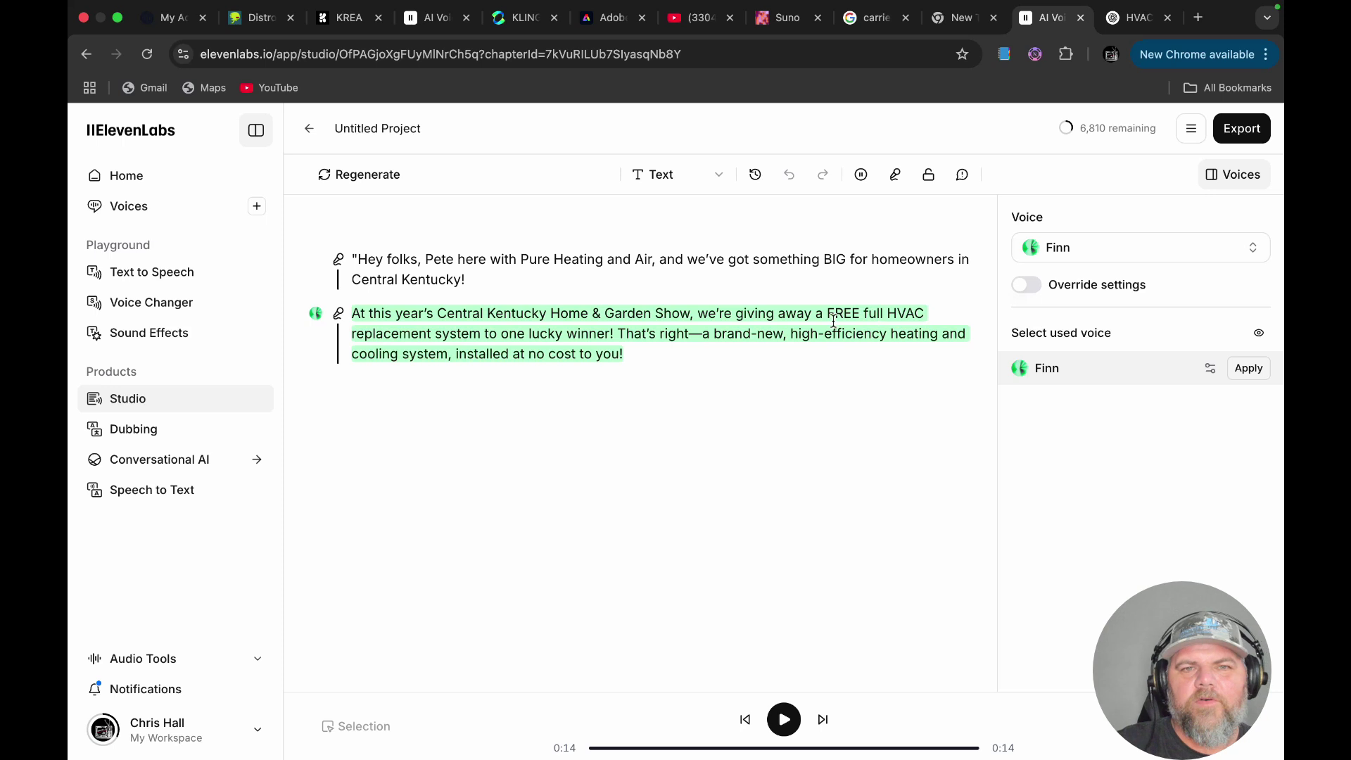
- Record another voice direction take for the second paragraph through the ZeroBandwidth microphone and generate its speech again
click(662, 405)
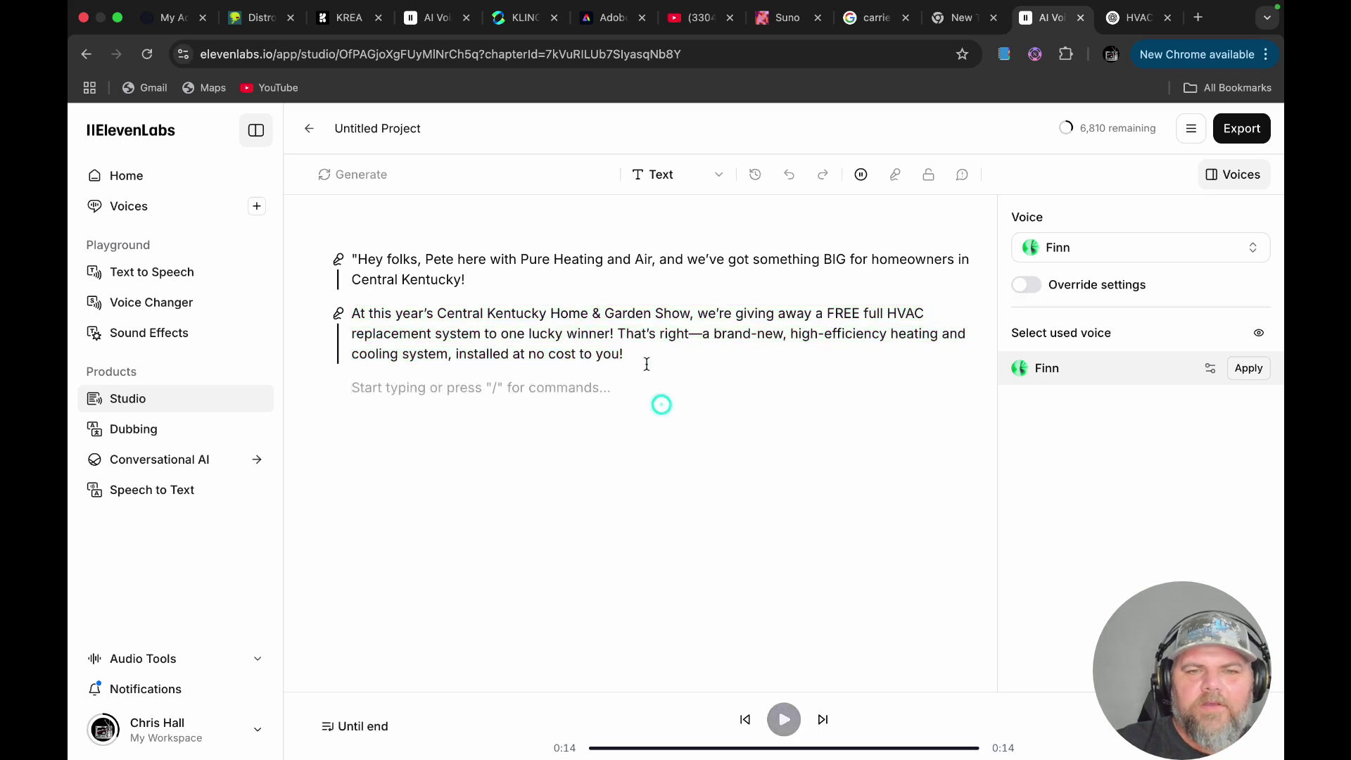
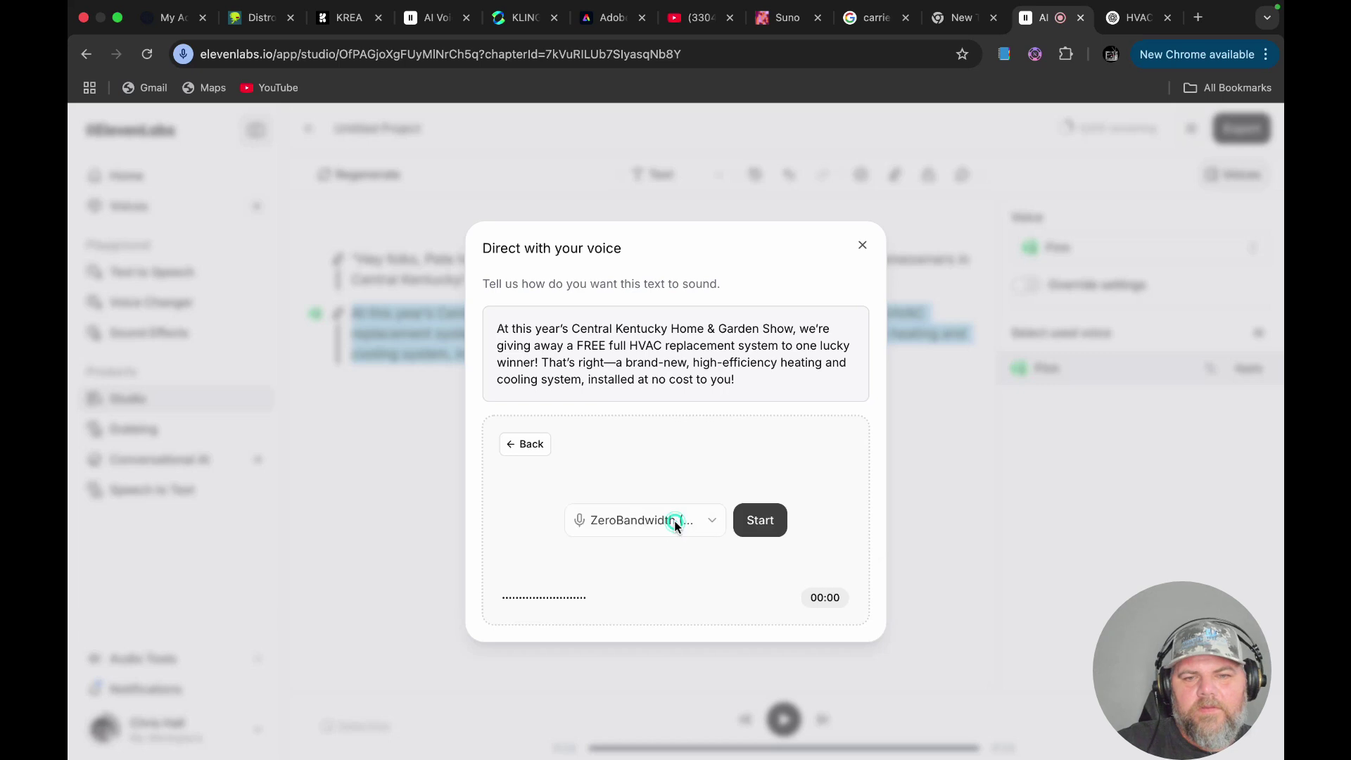
click(667, 570)
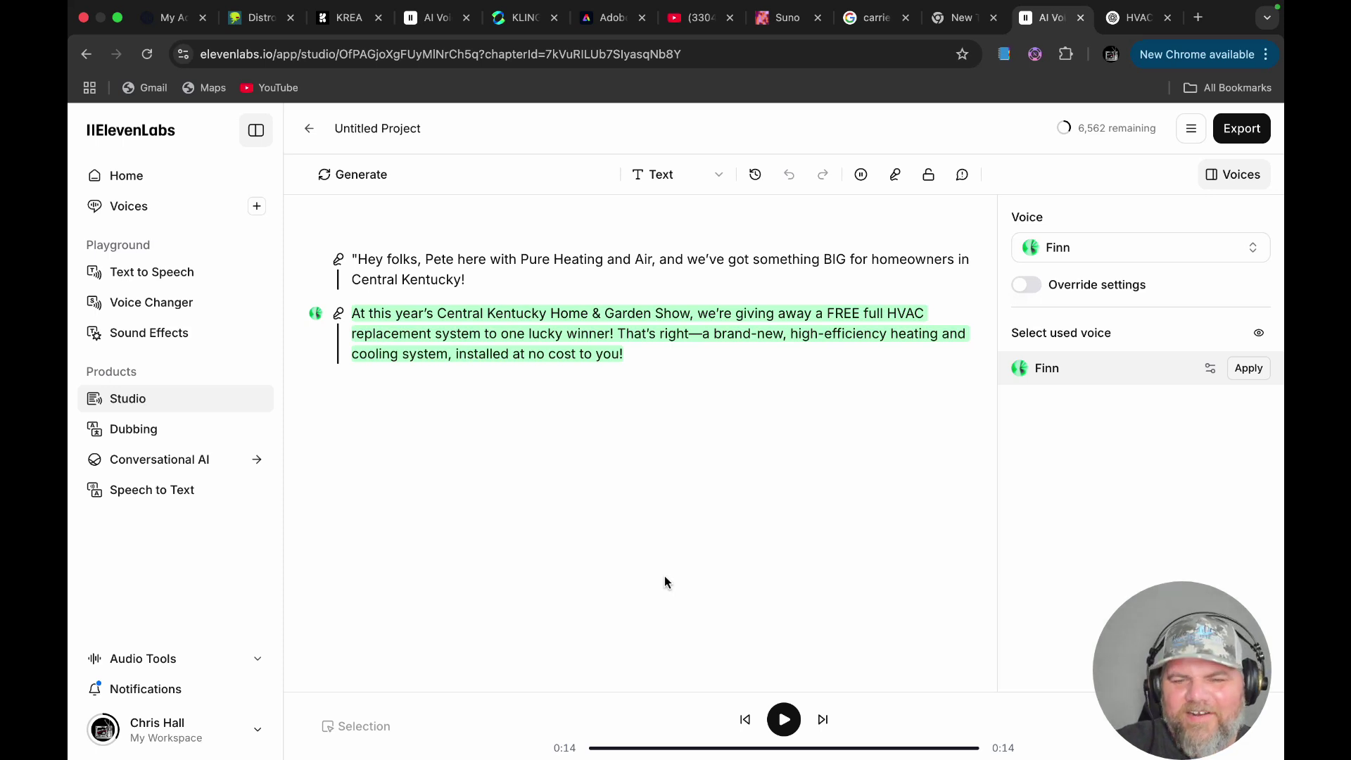
- Play back the newly generated second paragraph and stop the playback
click(787, 715)
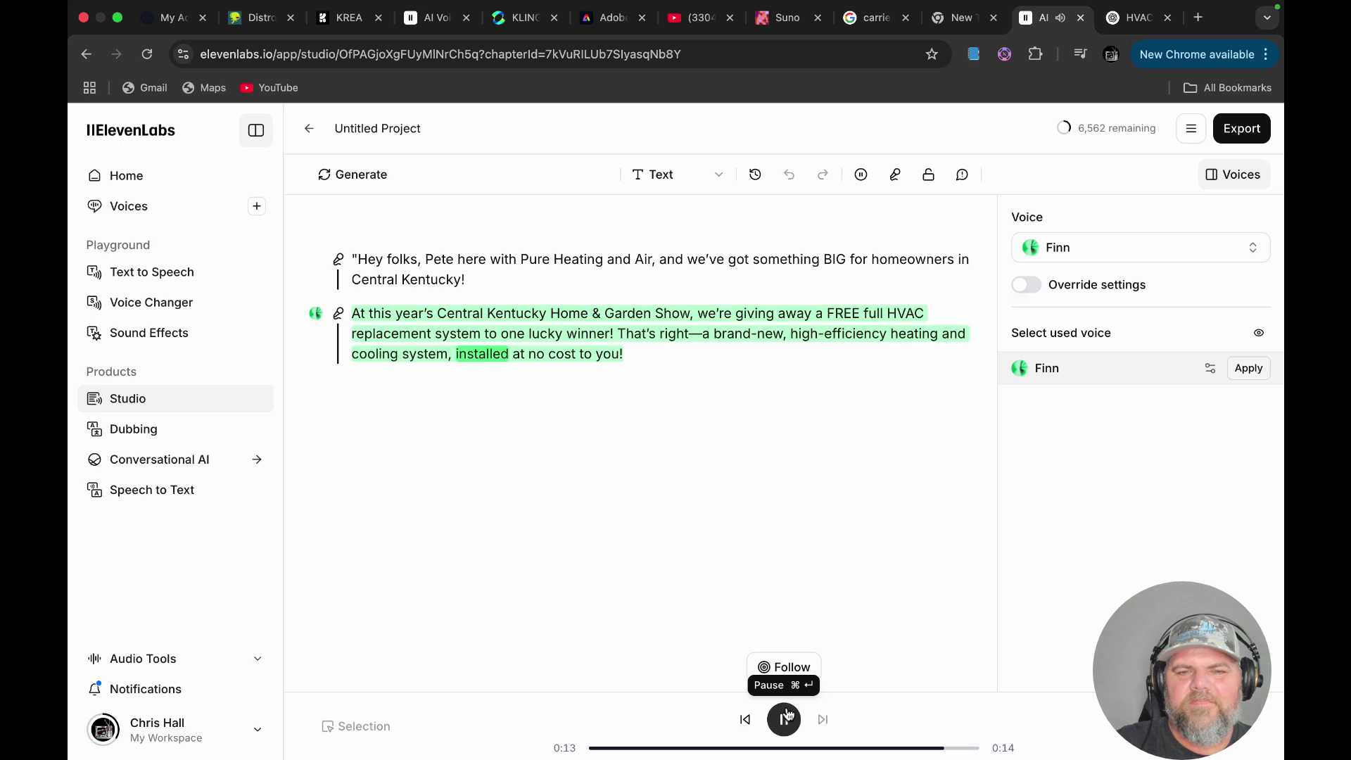
click(788, 715)
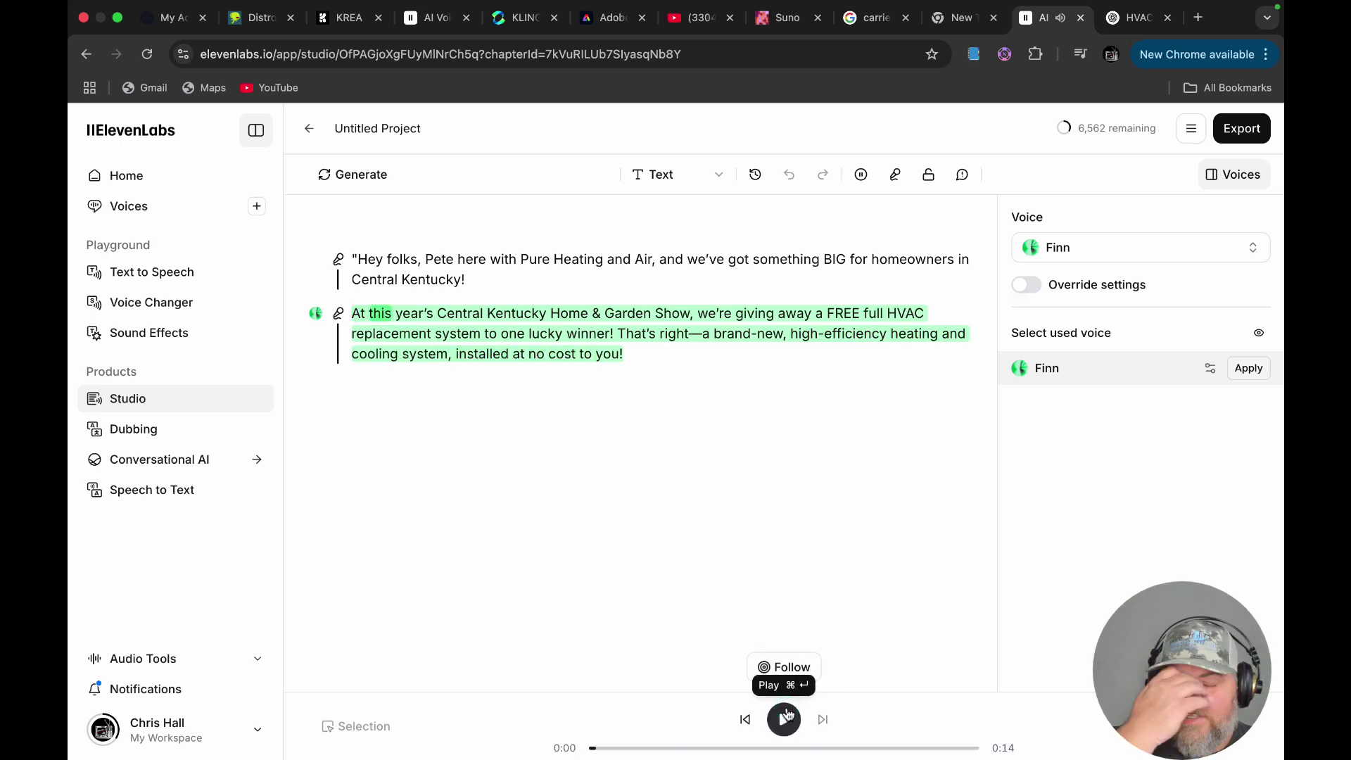
click(789, 715)
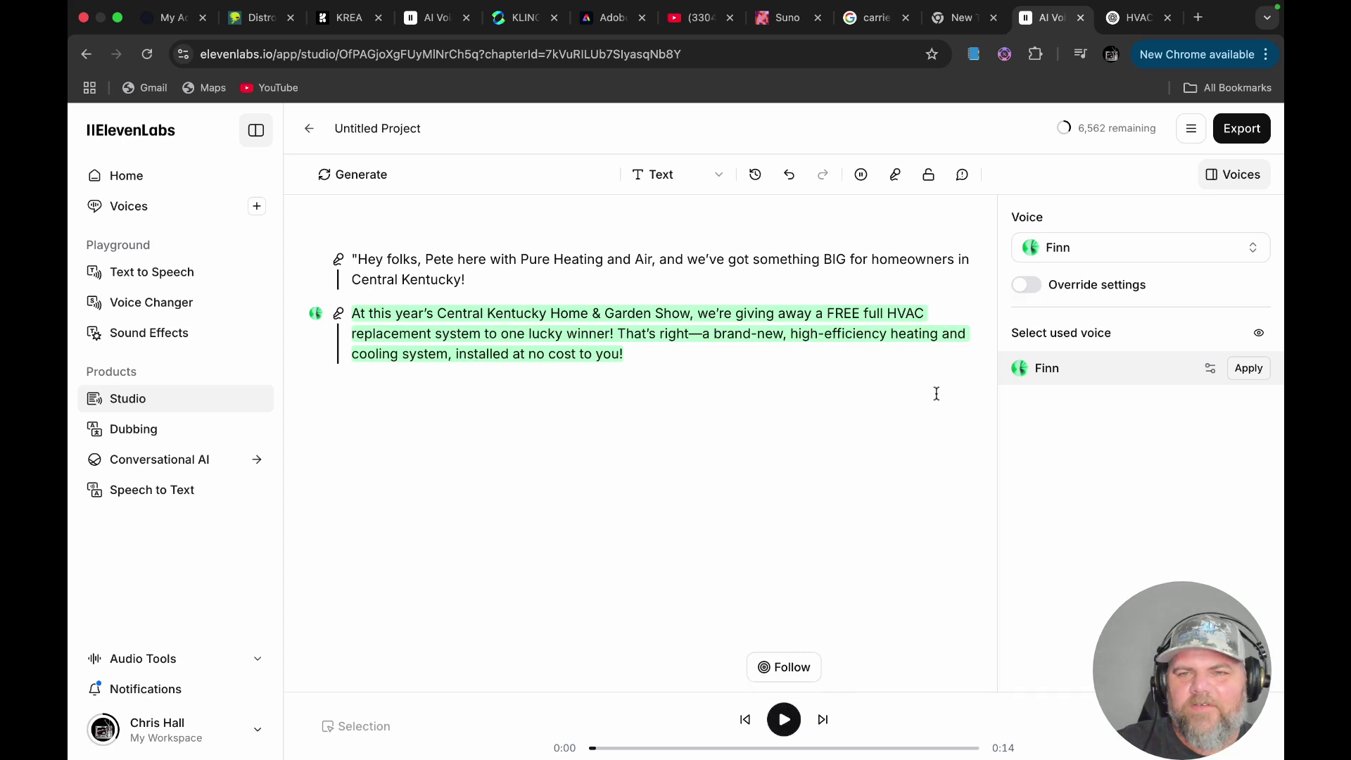
click(832, 398)
click(833, 398)
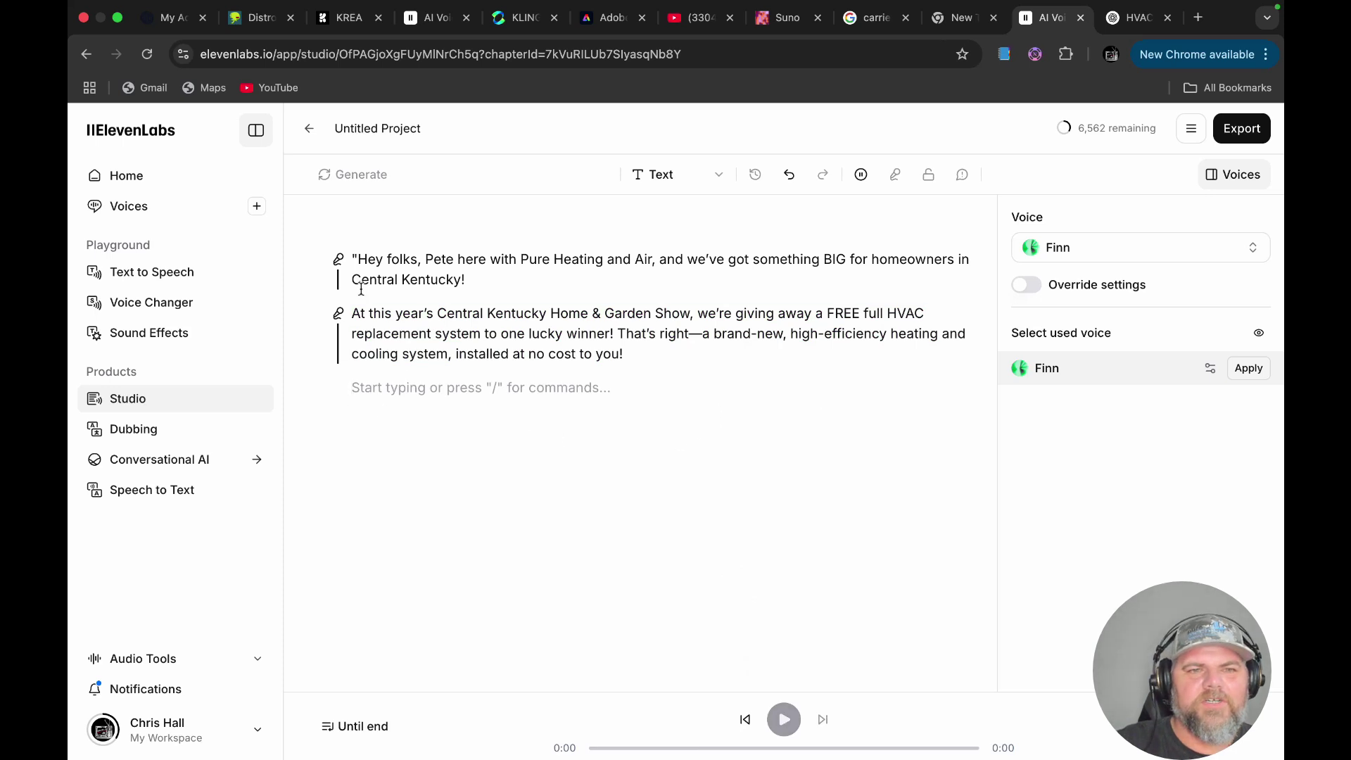
- Generate new speech for the whole second paragraph without a voice direction recording
drag(634, 354, 348, 315)
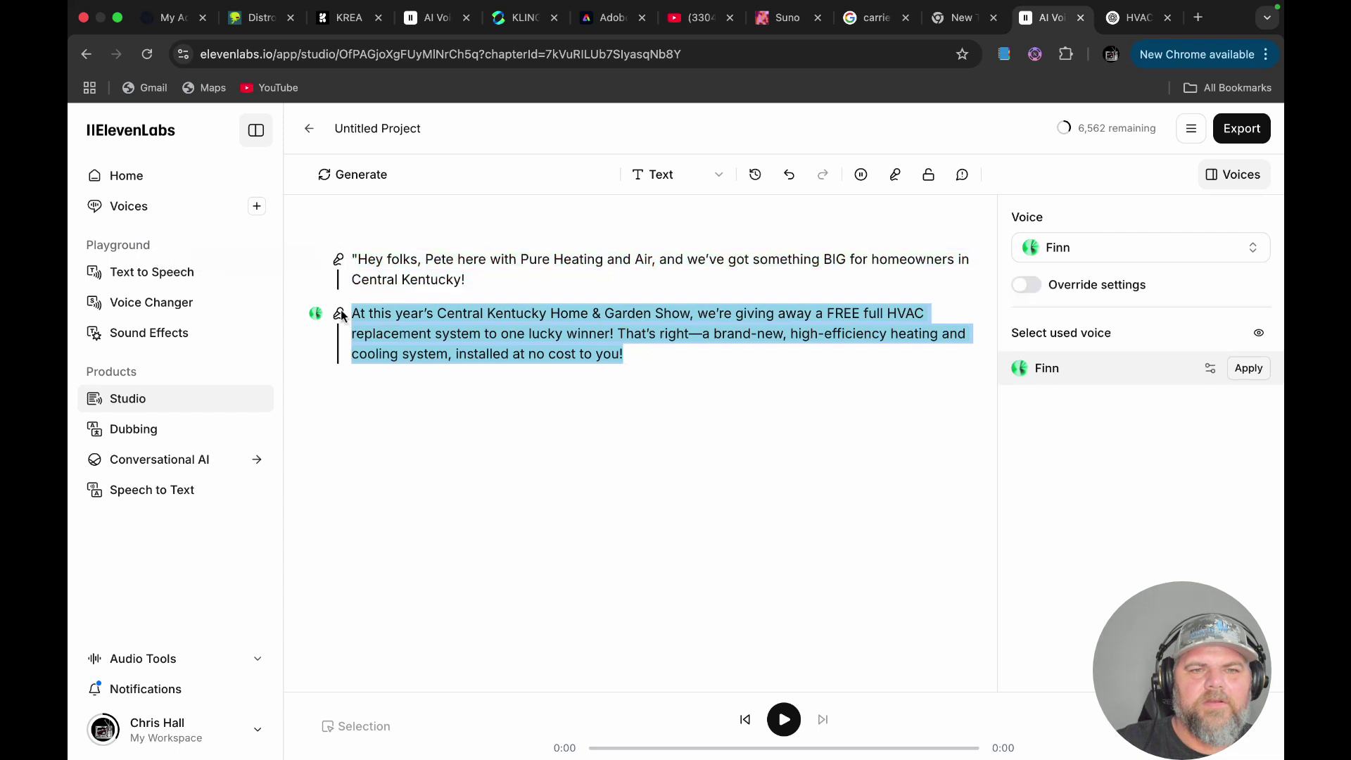
click(352, 182)
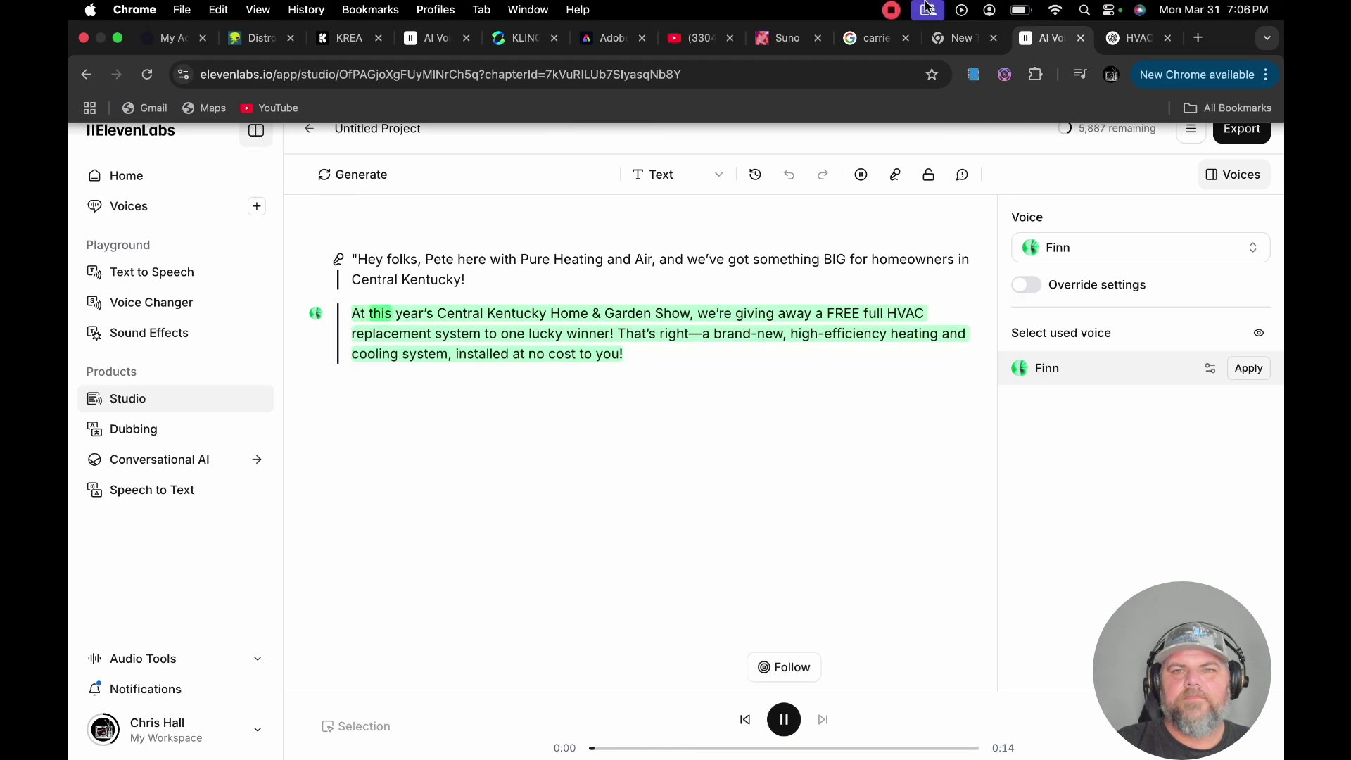